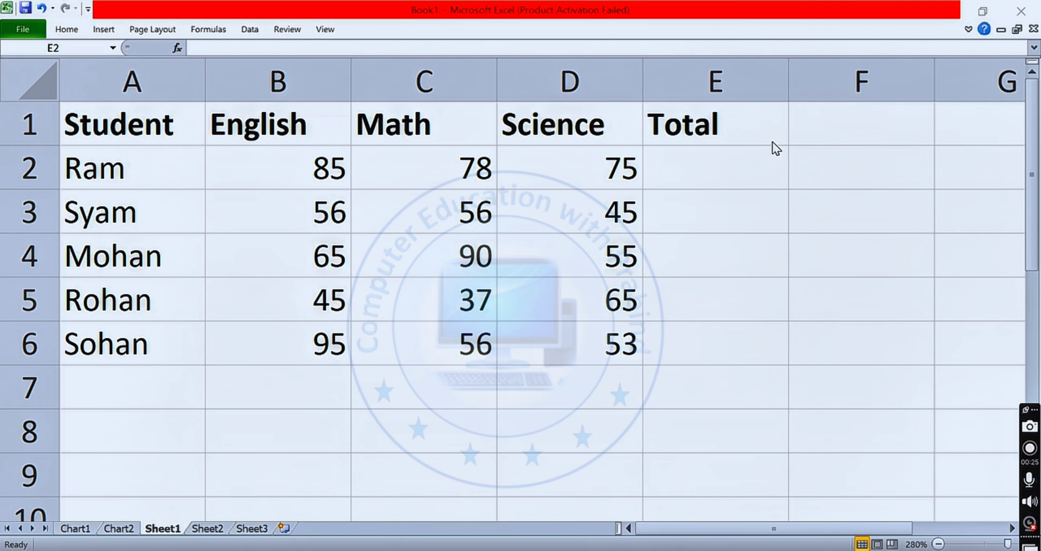
- Total the first student's English, Math and Science marks in E2 with the formula =sum(B2:D2)
click(304, 160)
click(425, 164)
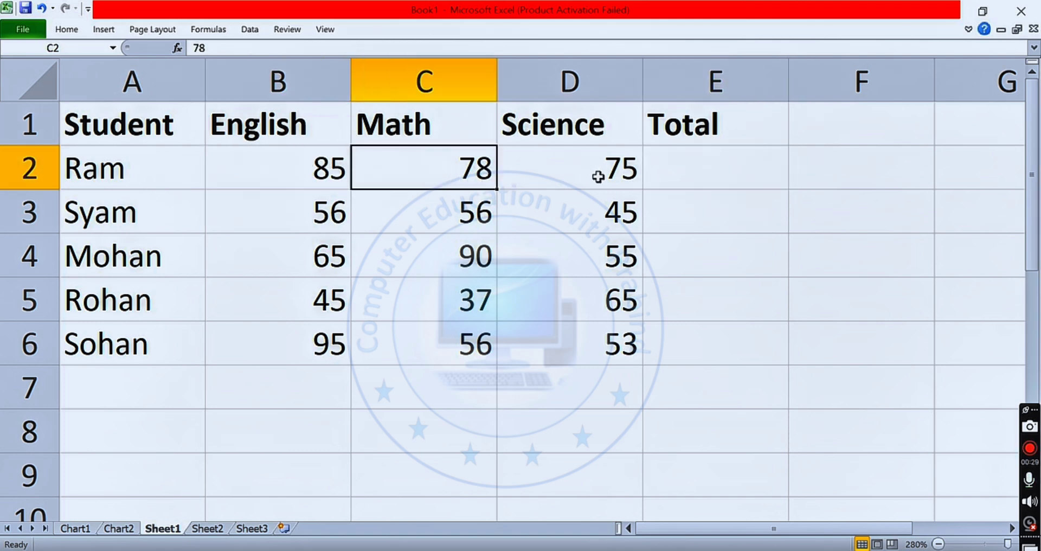
click(598, 175)
click(720, 166)
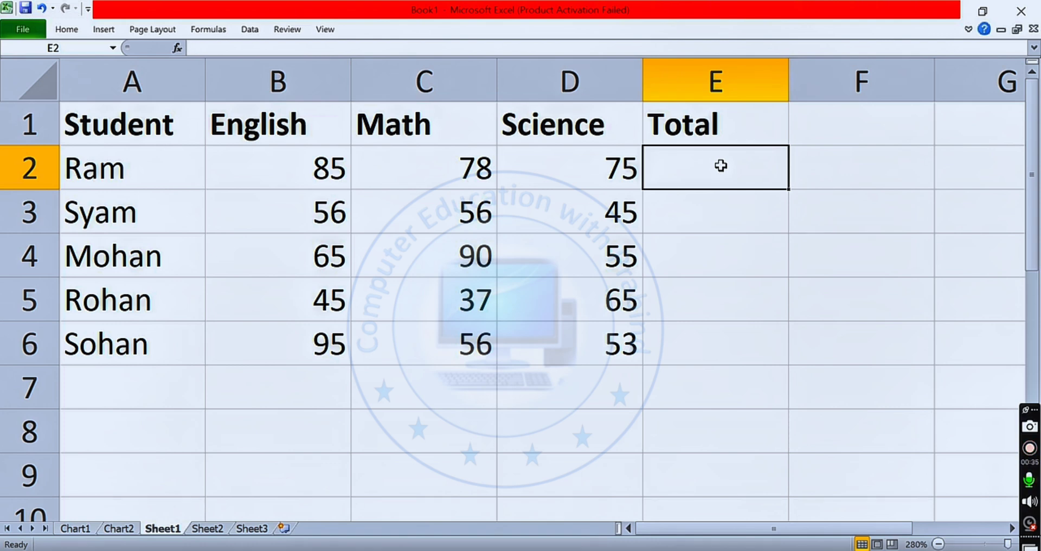
text(=)
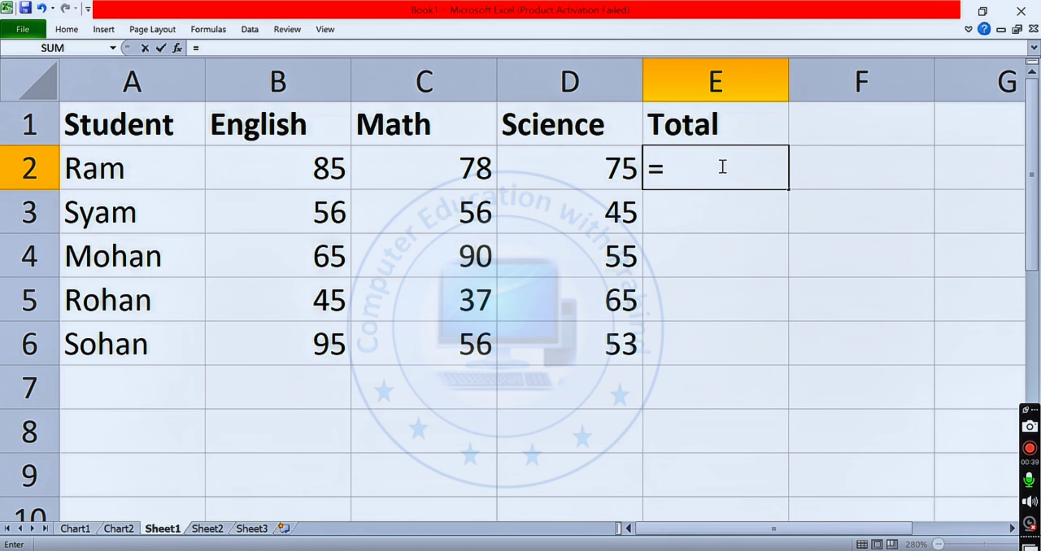
text(sum)
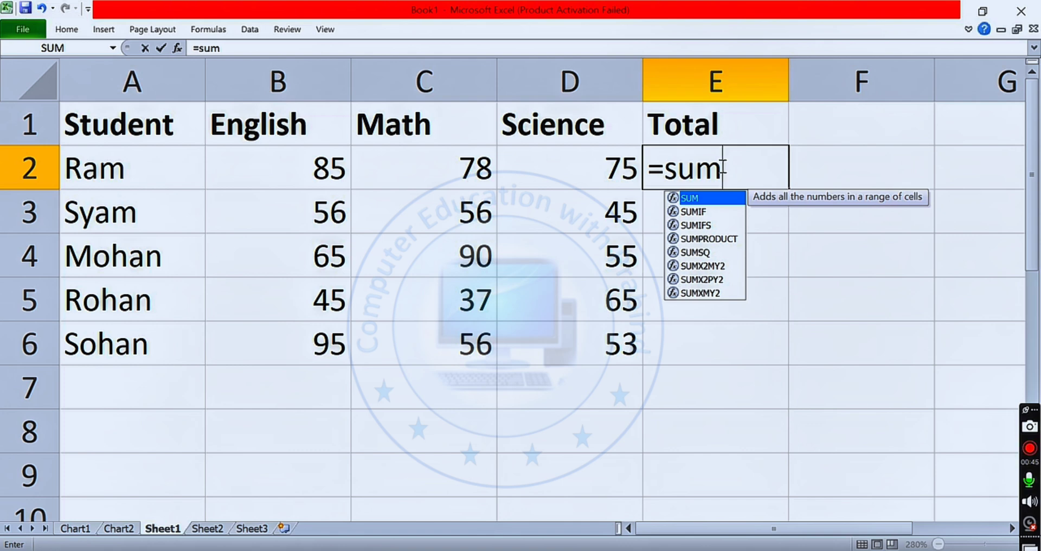
text(()
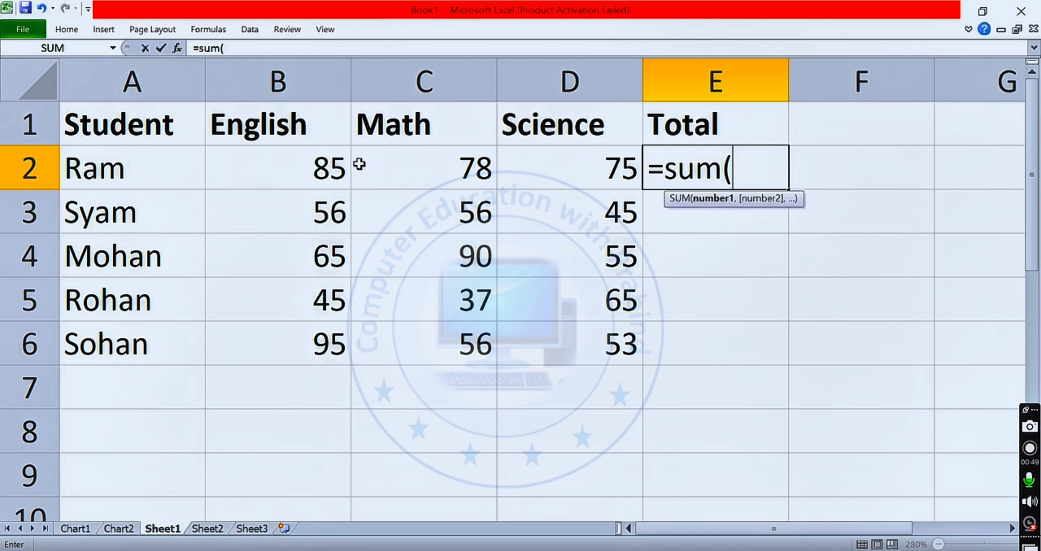
click(294, 169)
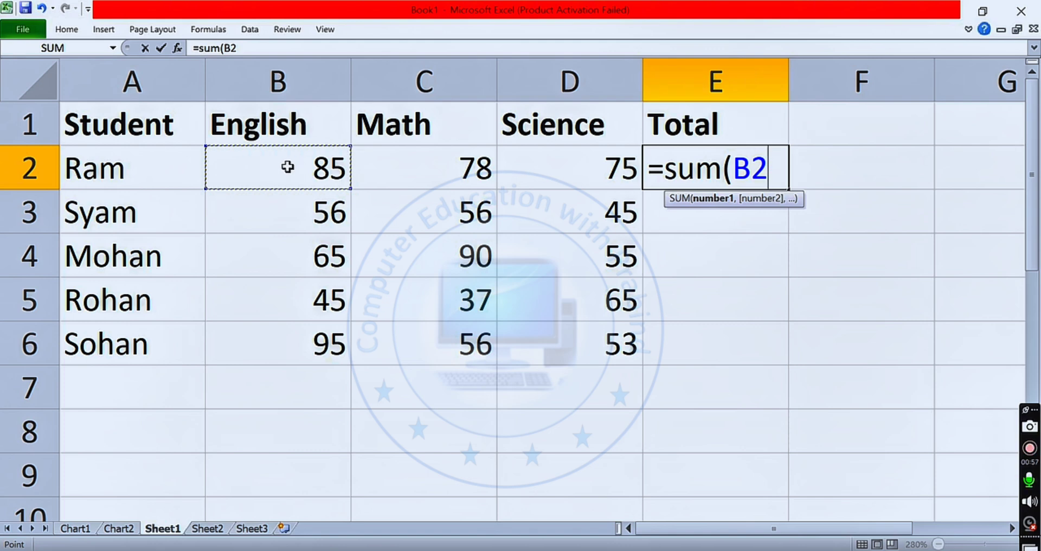
drag(287, 167, 531, 178)
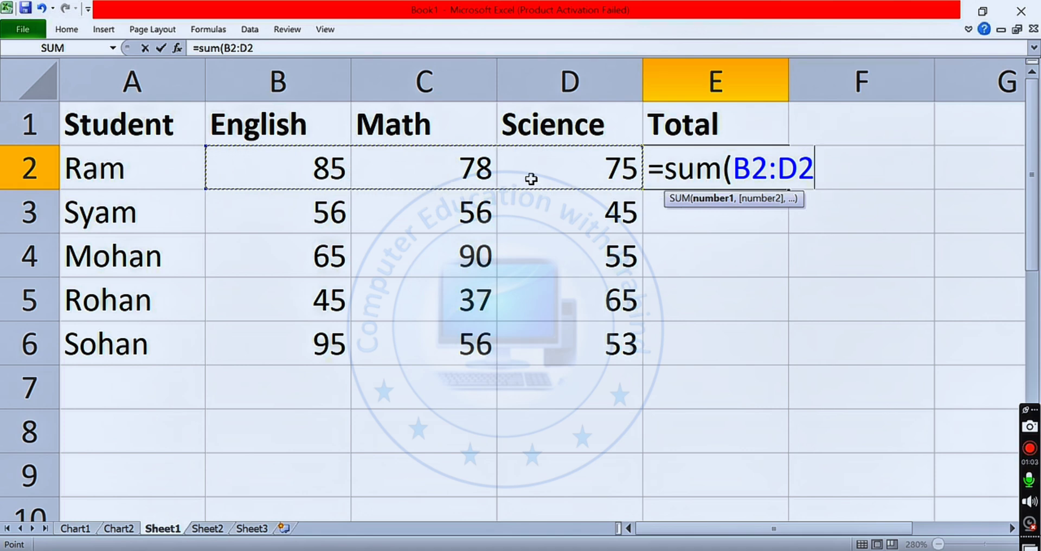
text())
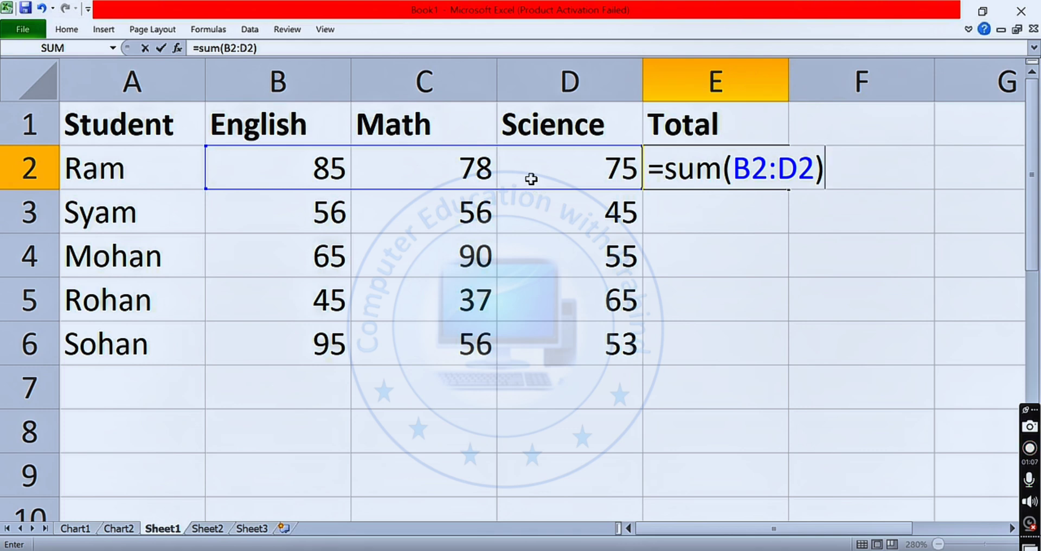
key(Return)
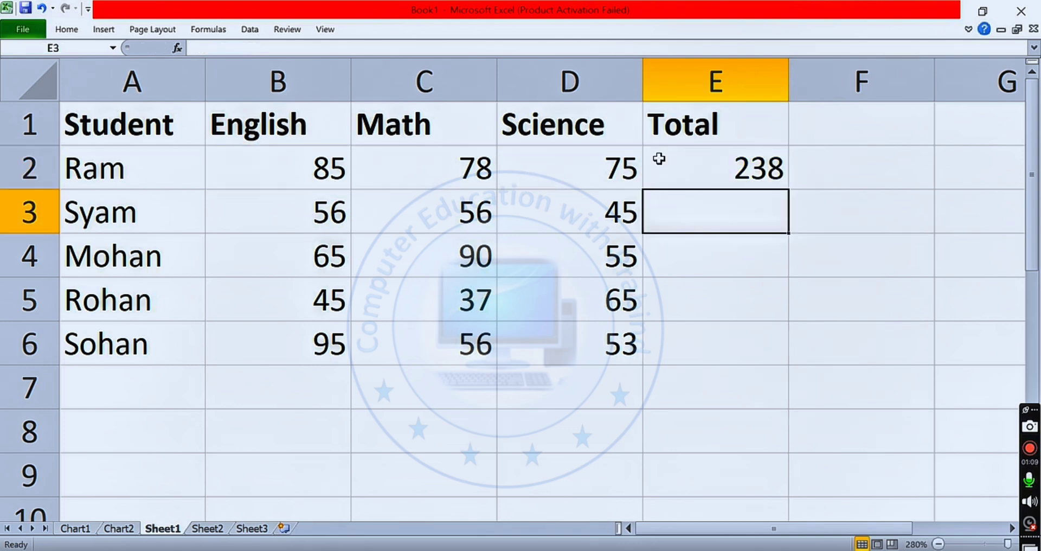
click(321, 162)
click(431, 169)
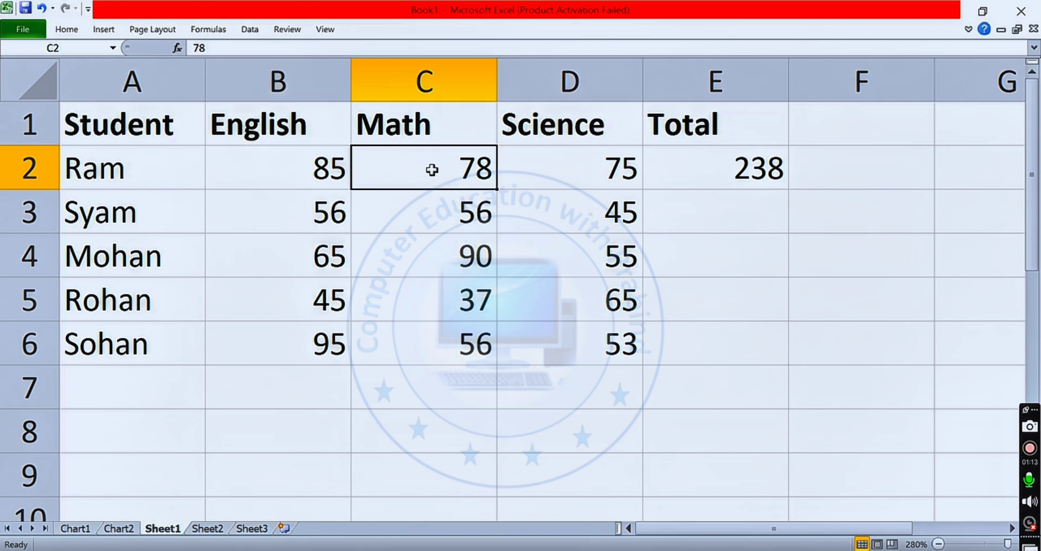
click(594, 172)
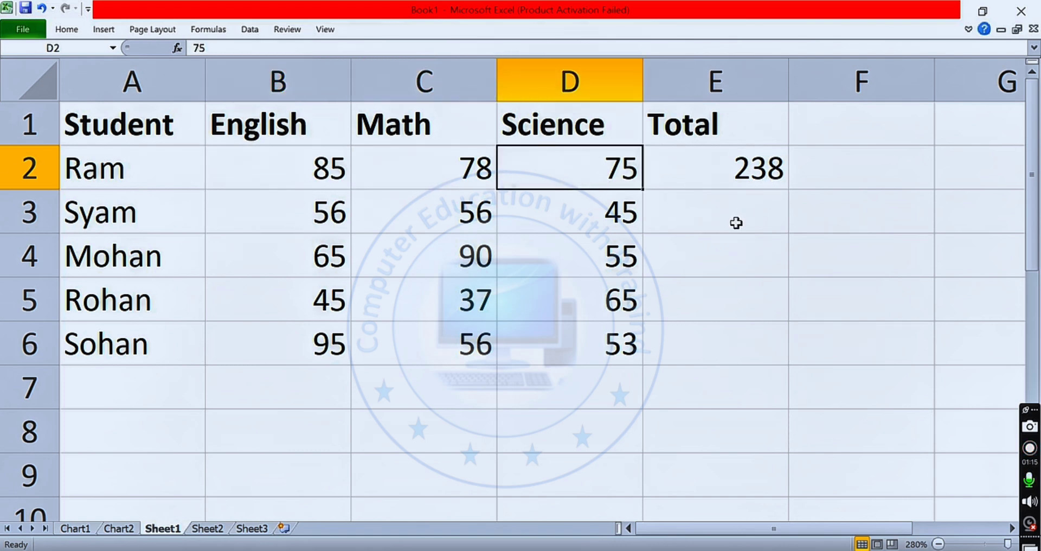
mouse_move(736, 222)
mouse_down()
mouse_move(660, 236)
mouse_move(732, 204)
mouse_up()
click(733, 239)
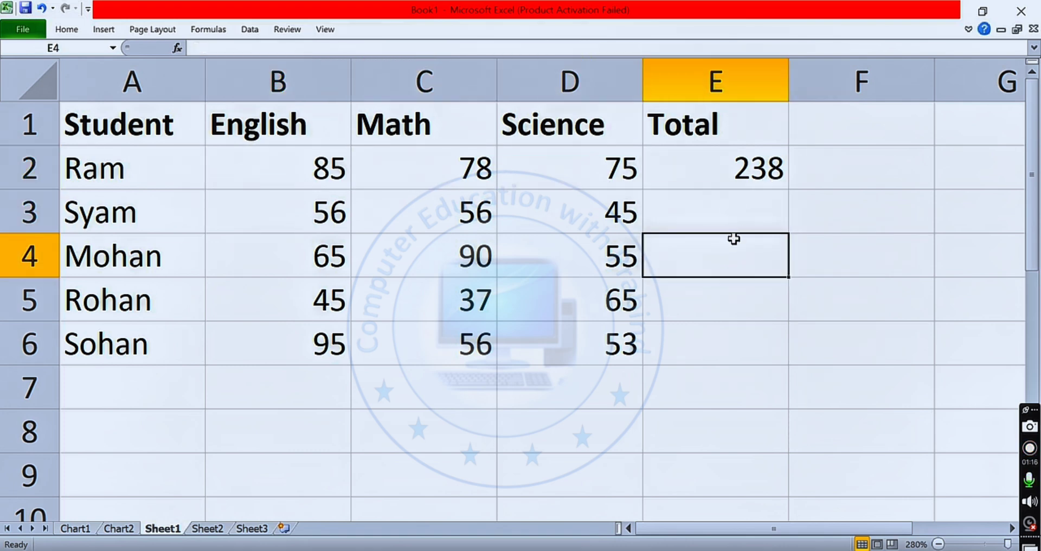
click(725, 212)
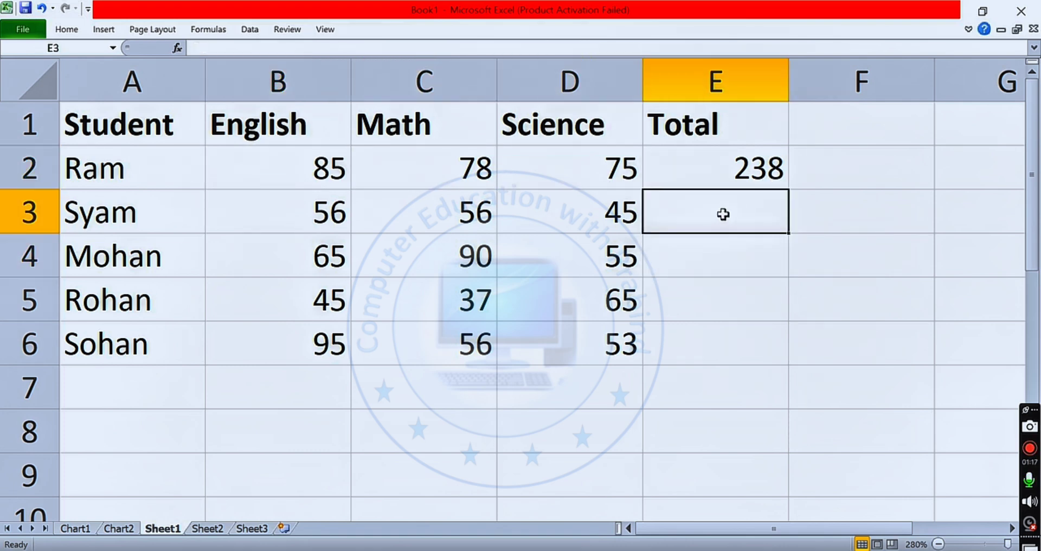
- Fill the SUM formula from E2 down to E6 to total the remaining students' marks
click(722, 167)
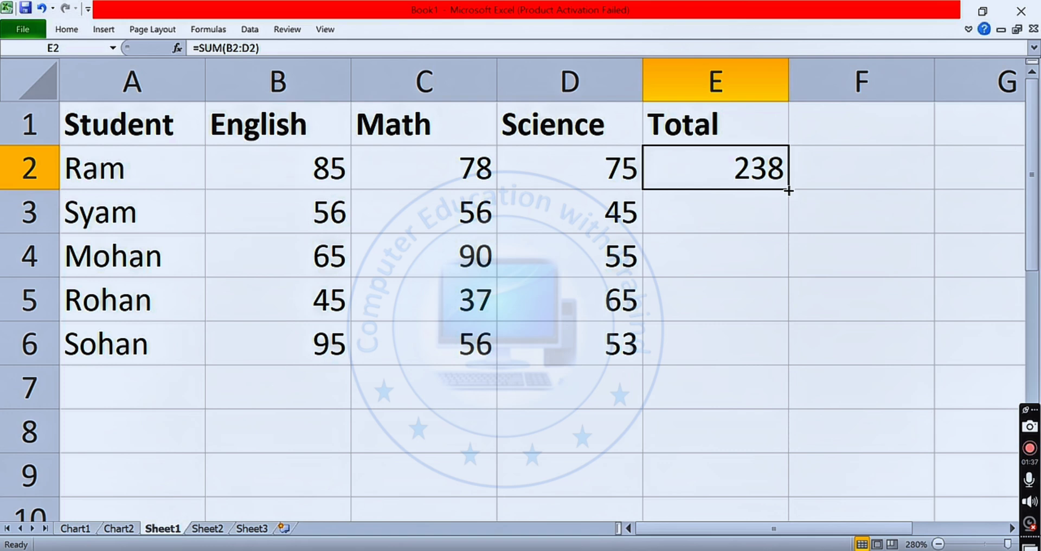
drag(789, 190, 791, 355)
click(845, 293)
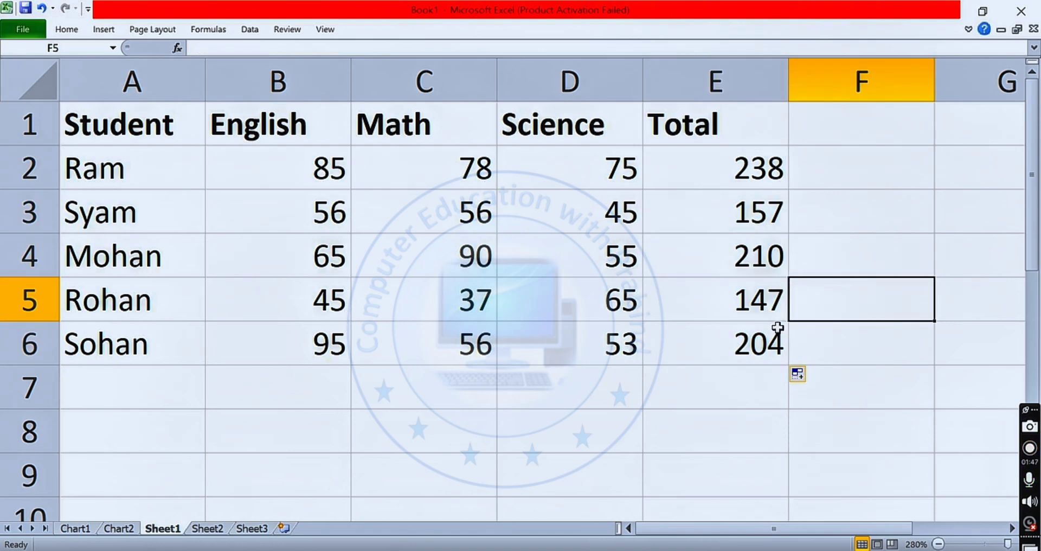
- Add a second total column by entering the heading "total" in F1
click(831, 136)
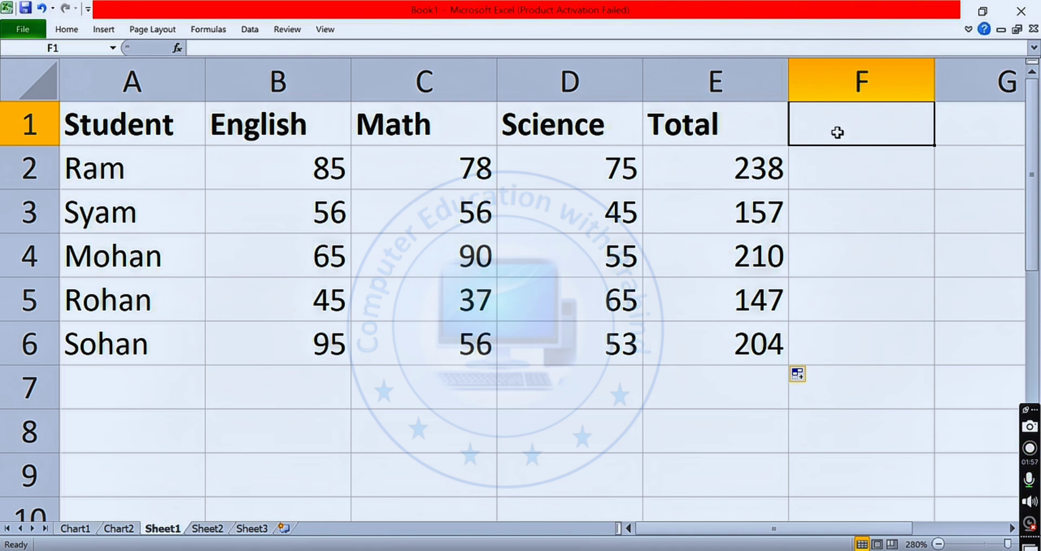
text(t)
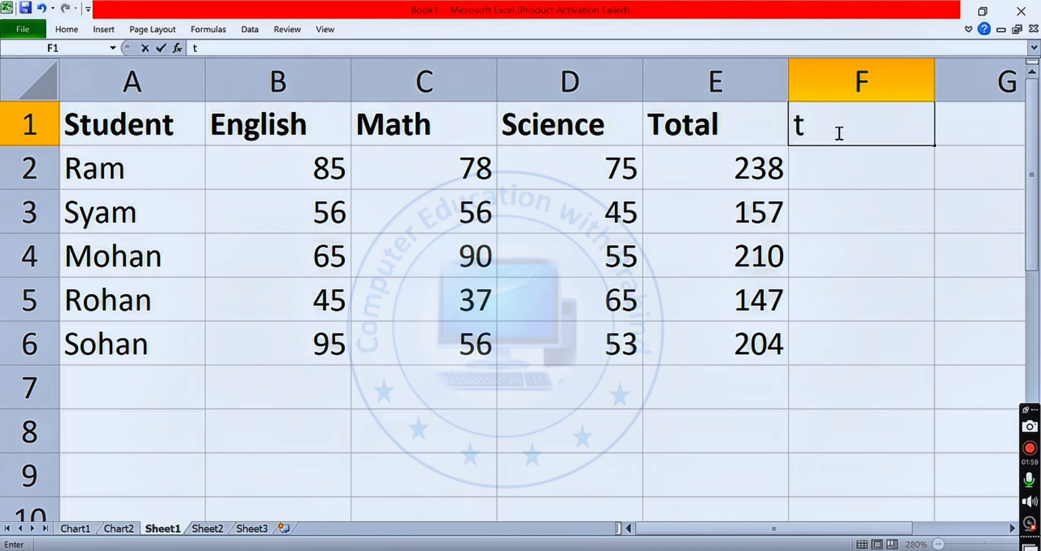
text(otal)
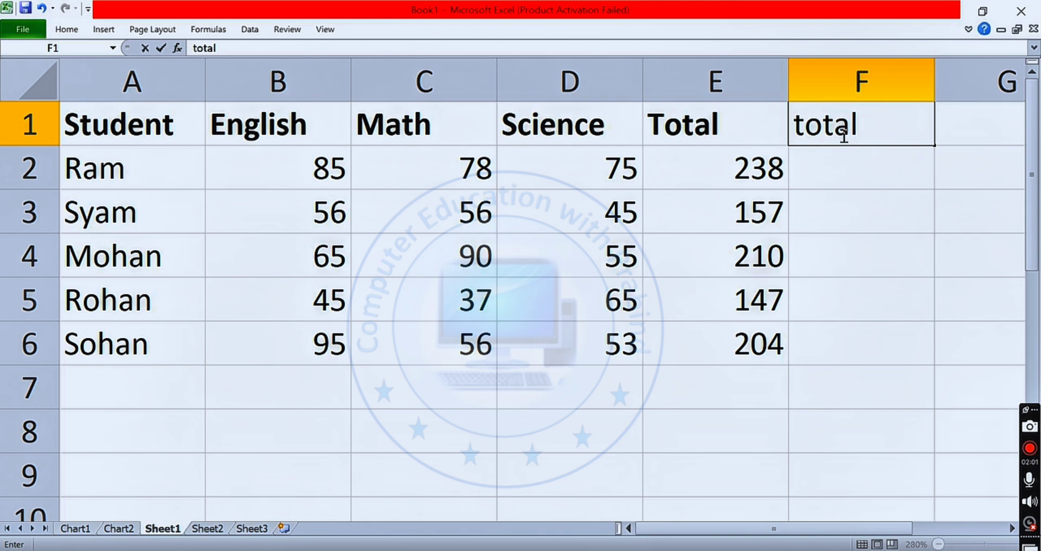
- Add the first student's three marks in F2 with the cell-by-cell formula =B2+C2+D2
click(855, 169)
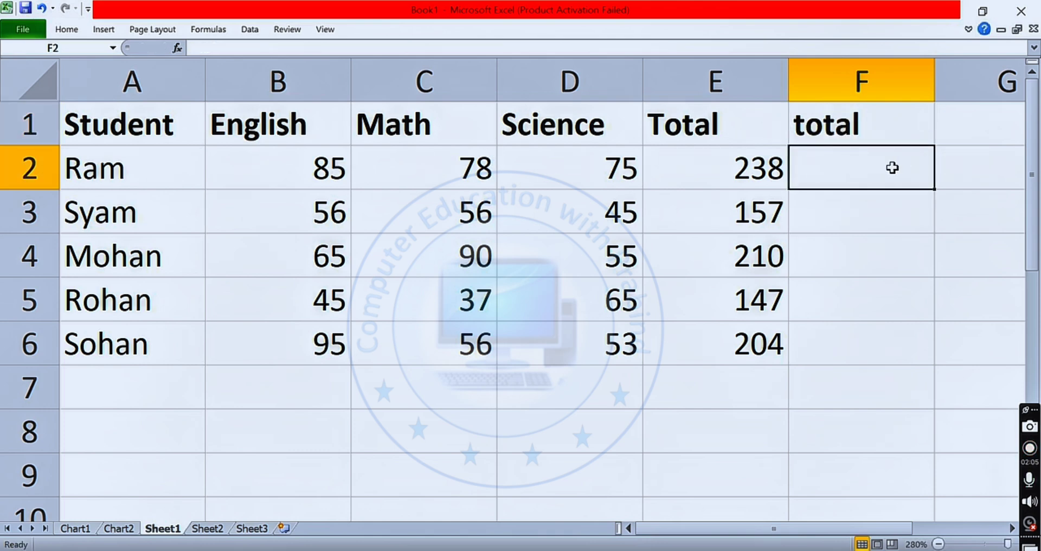
text(=)
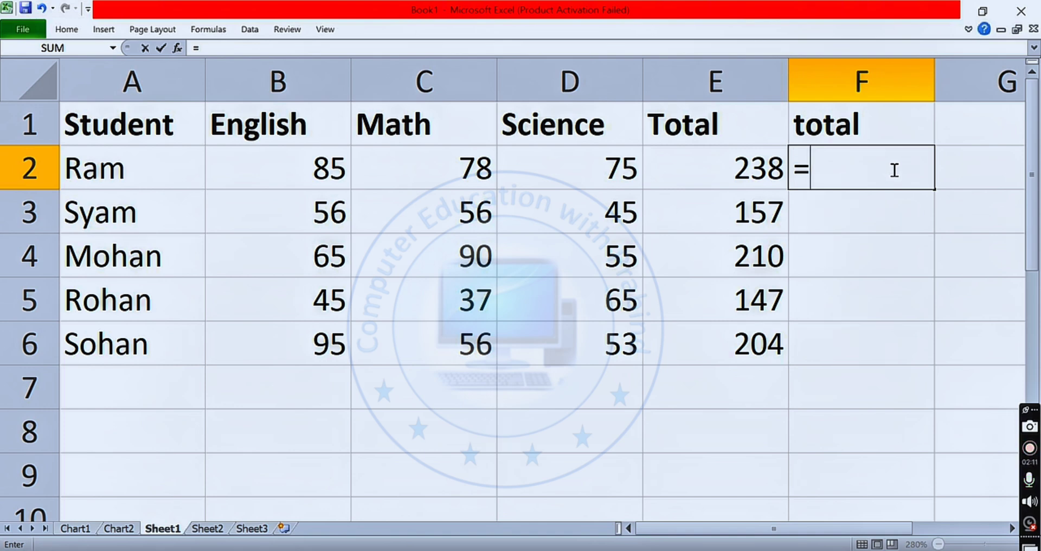
click(303, 168)
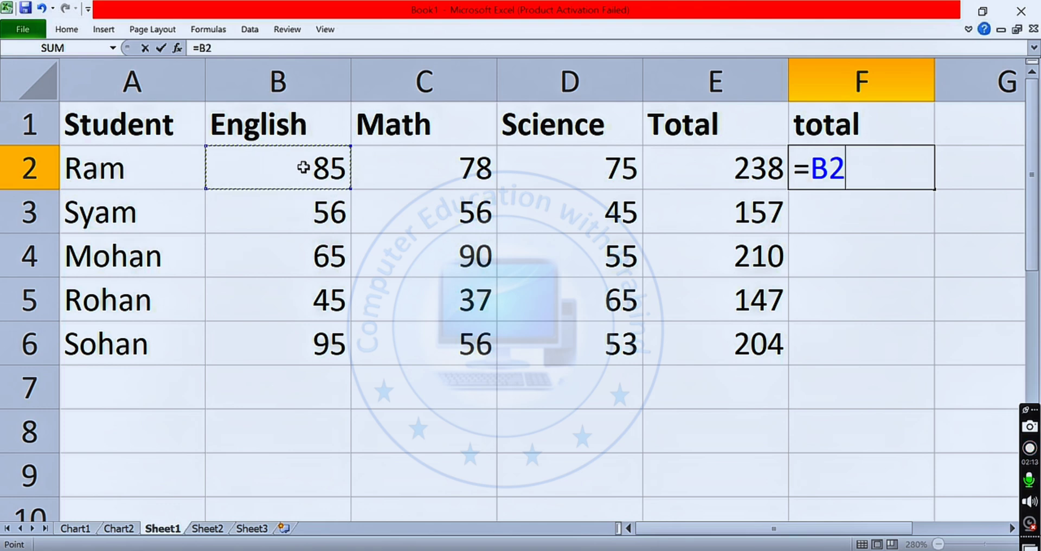
text(+)
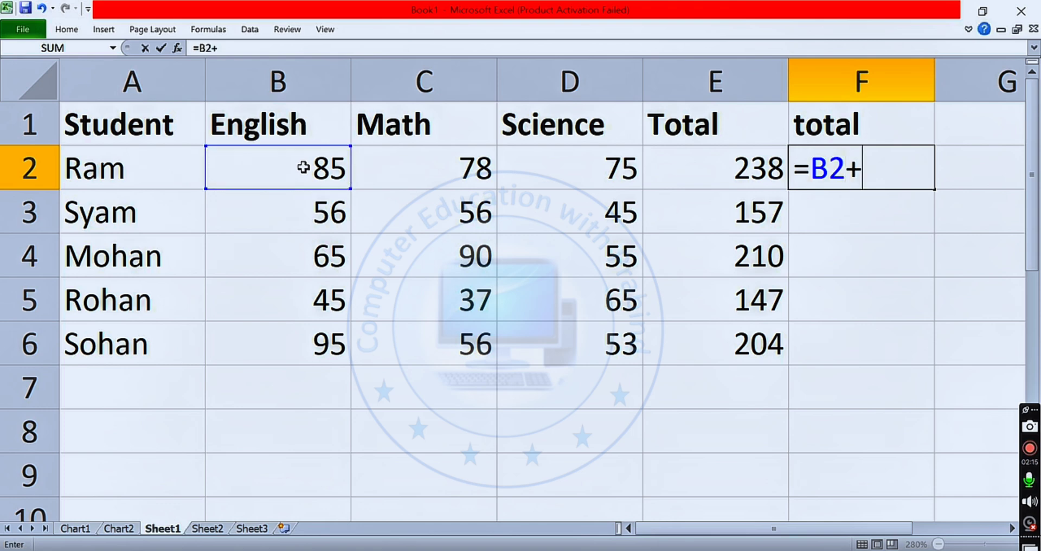
click(422, 174)
text(+)
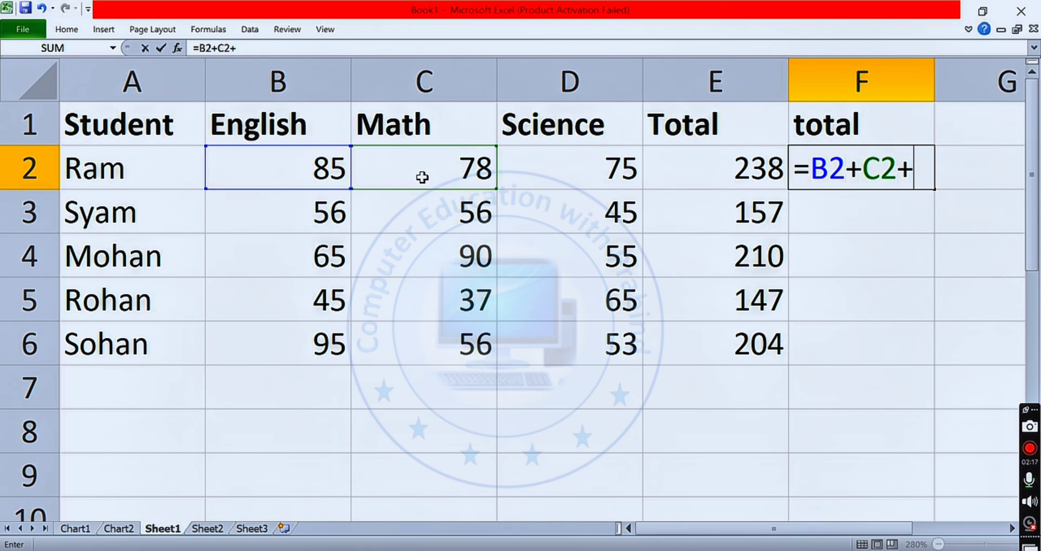
click(595, 169)
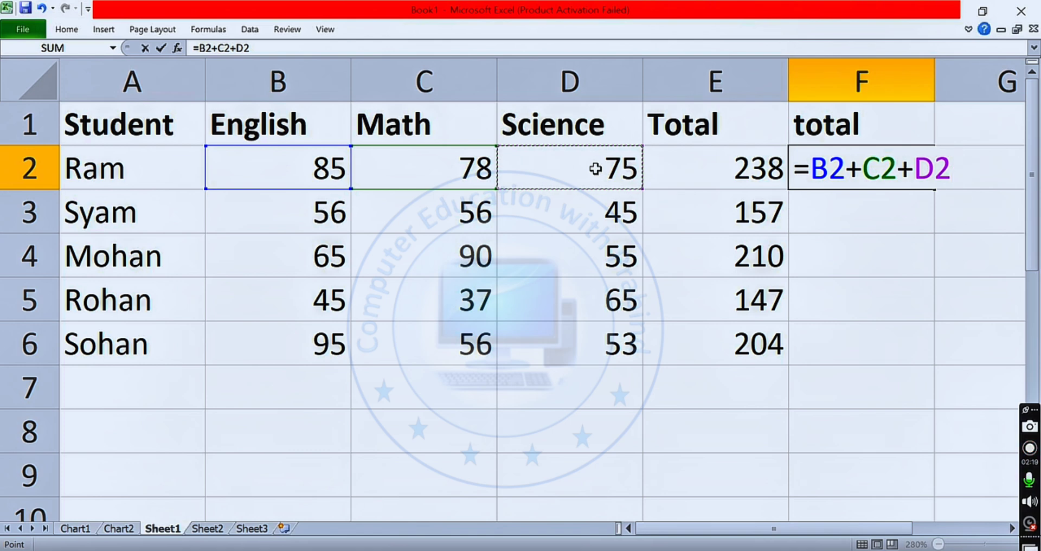
text(+)
key(BackSpace)
key(Return)
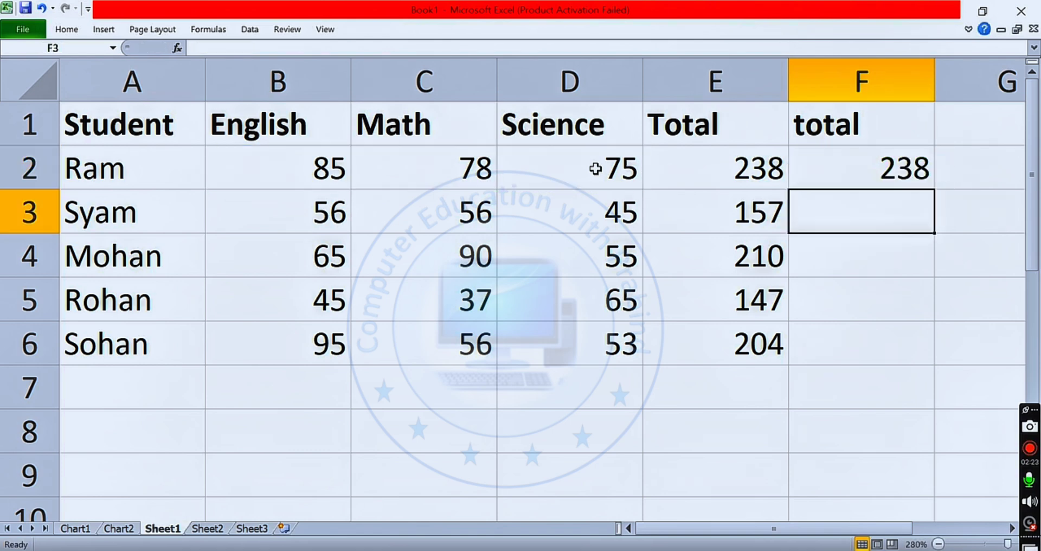
- Compare the addition formula in F2 with the SUM formula in E2
click(912, 161)
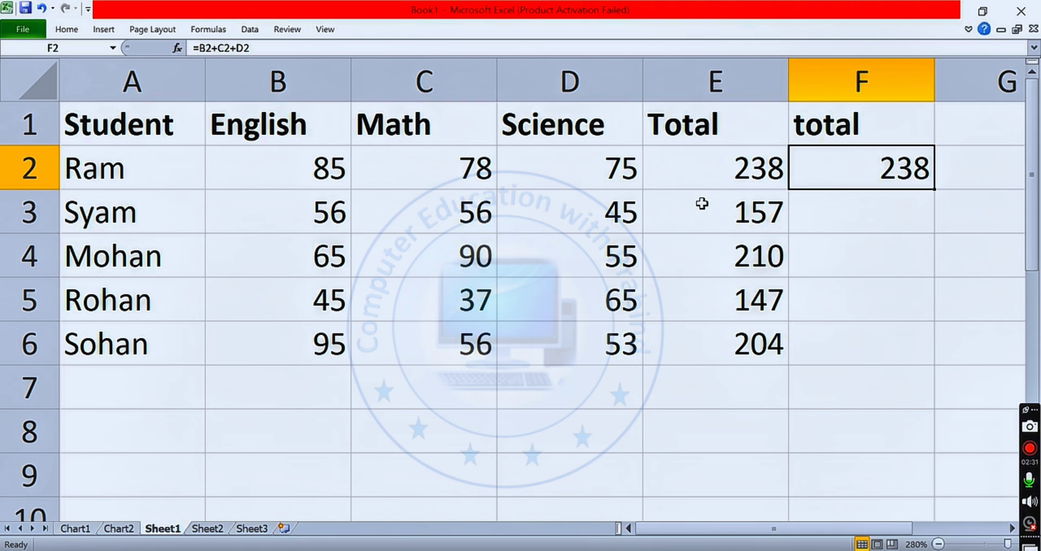
click(719, 167)
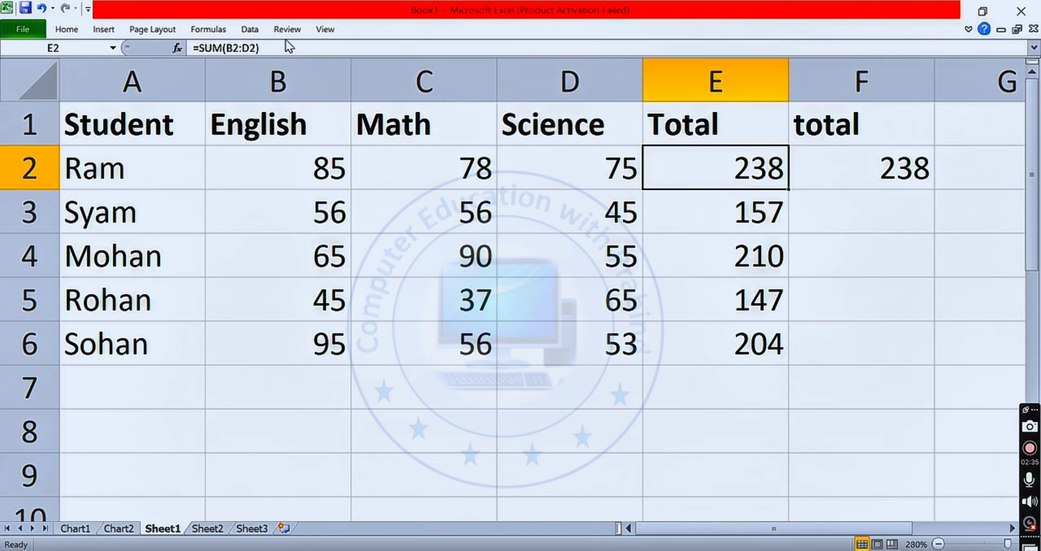
drag(276, 47, 199, 47)
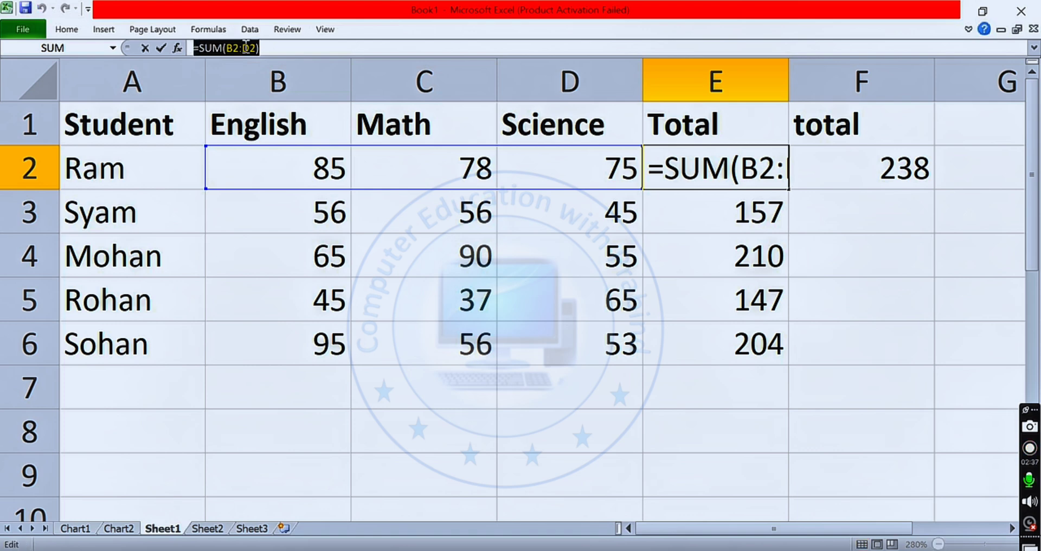
click(941, 201)
click(907, 170)
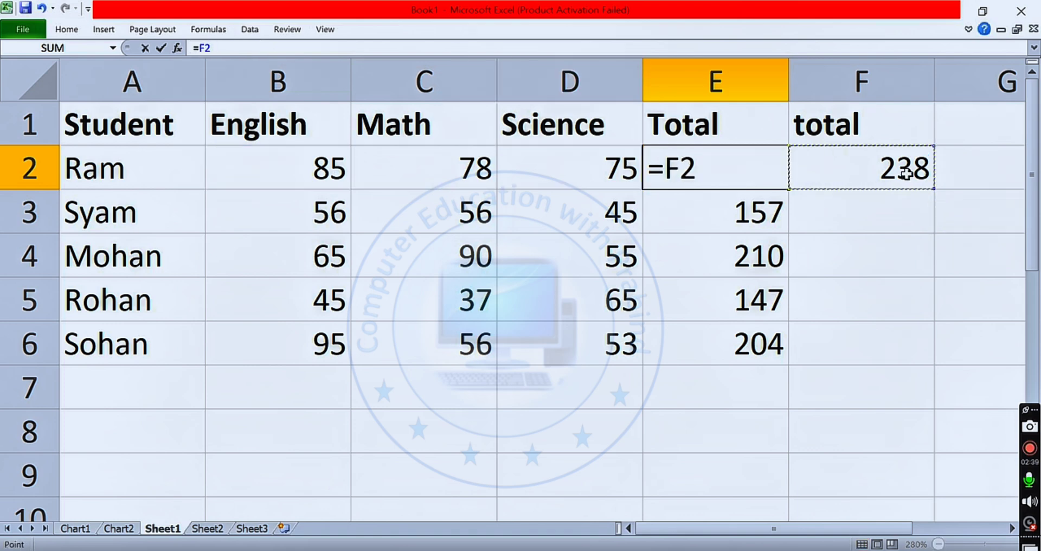
click(735, 174)
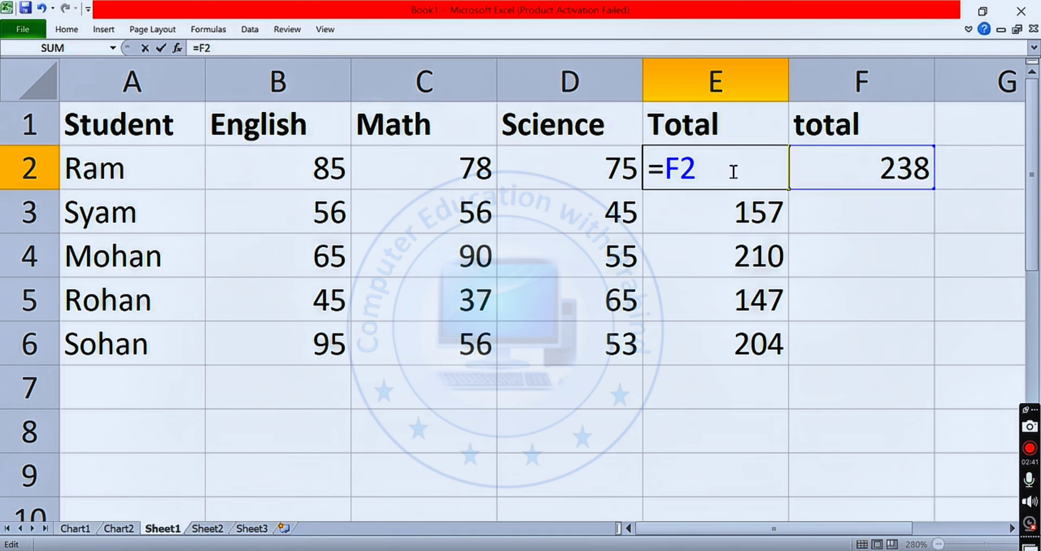
key(ctrl+z)
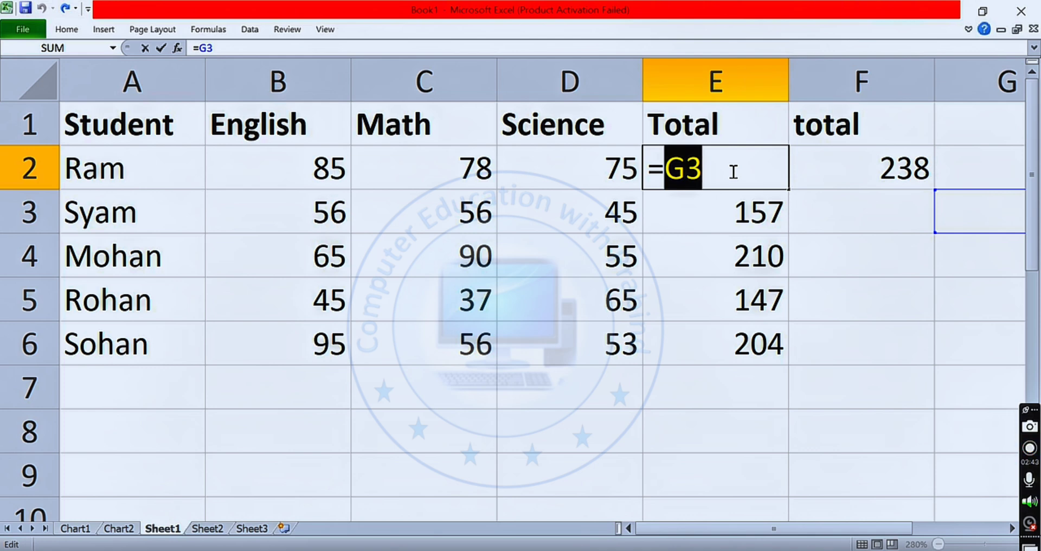
key(ctrl+y)
key(ctrl+z)
key(ctrl+y)
click(861, 261)
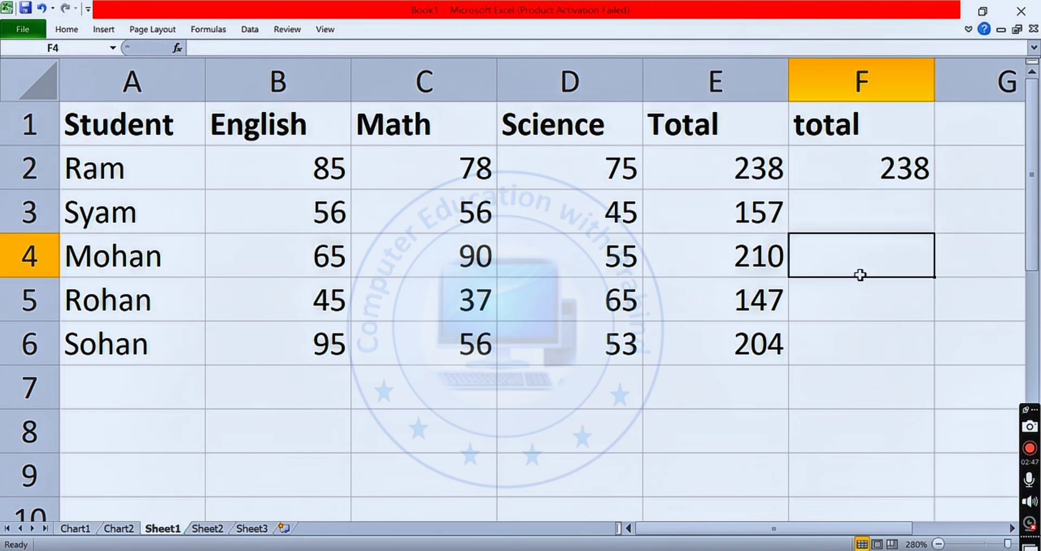
- Examine the addition formula stored in F2 and leave it as entered
click(861, 180)
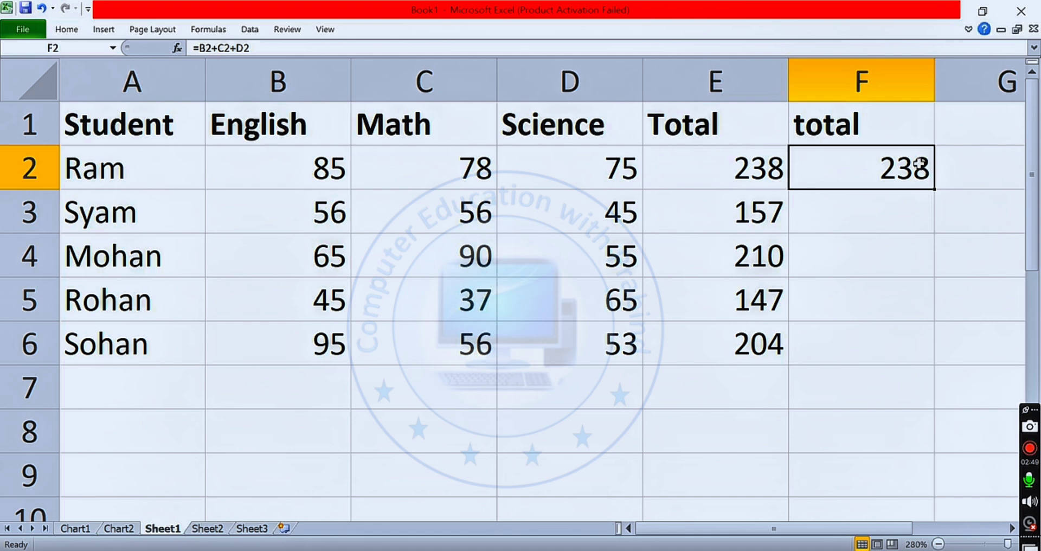
drag(256, 48, 186, 43)
click(887, 168)
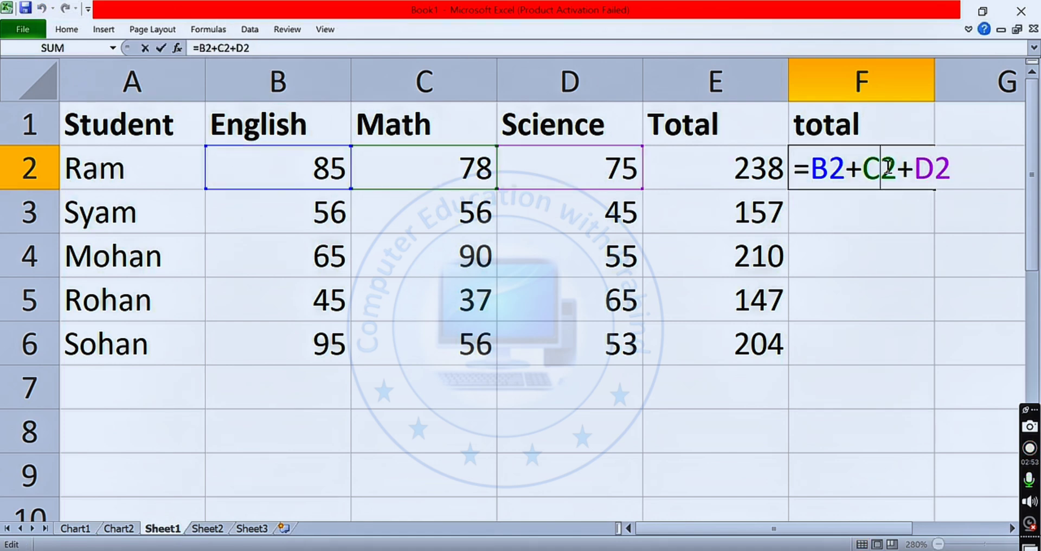
click(950, 220)
click(930, 173)
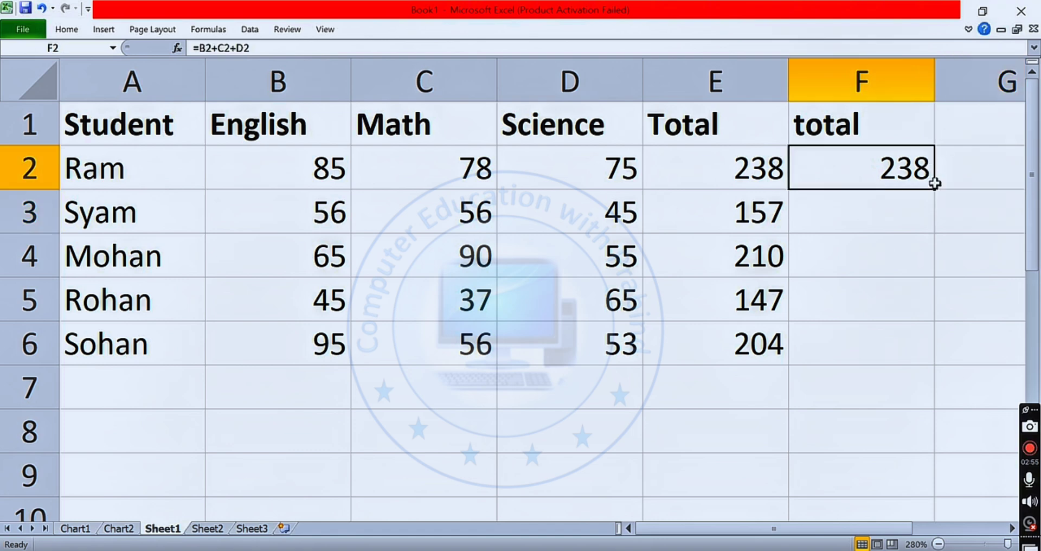
- Fill the addition formula from F2 down to F6 for the remaining students and inspect the copied formula in F3
drag(933, 190, 931, 360)
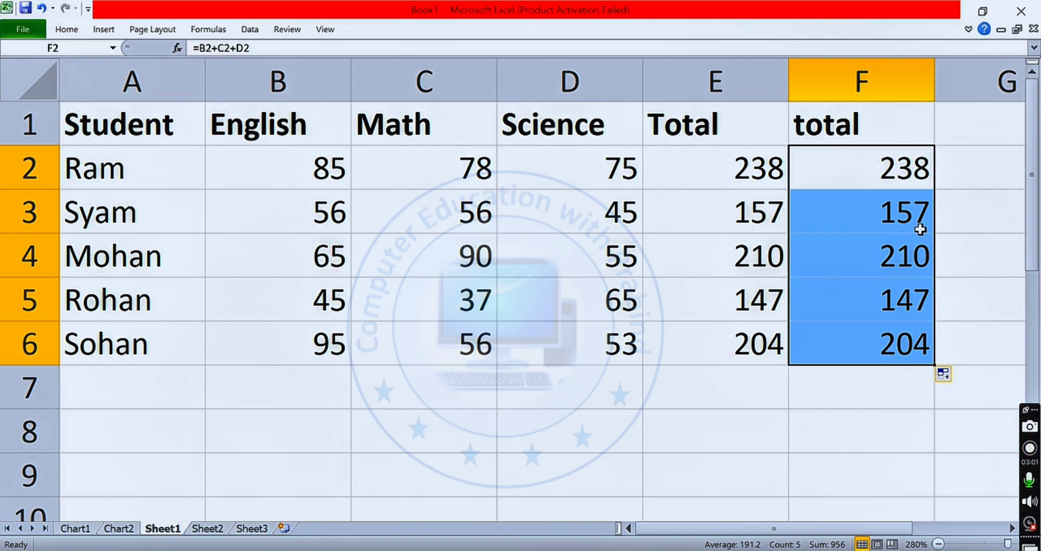
click(864, 221)
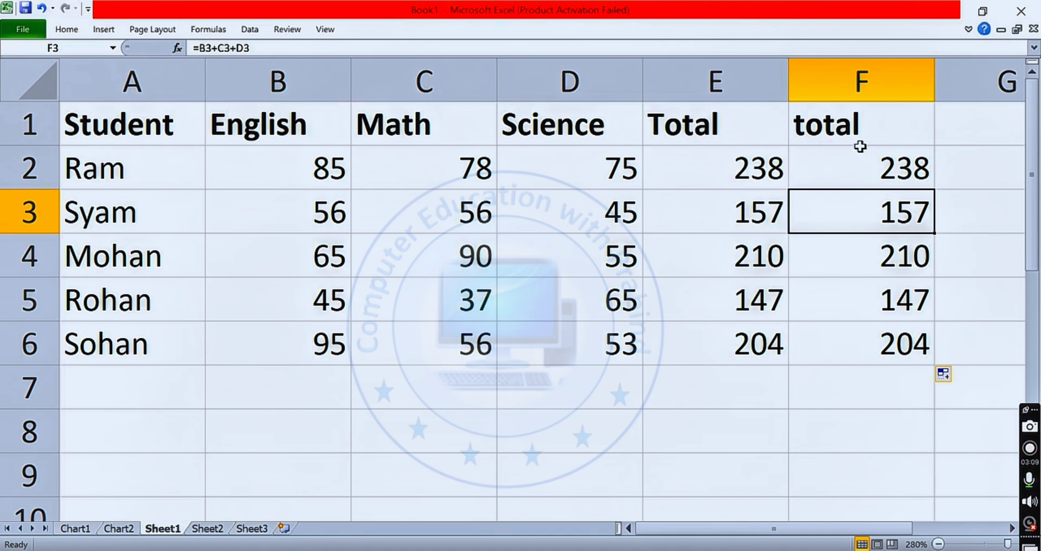
- Examine the SUM formulas in E2 and E3 and the first student's marks in B2:D2
click(698, 139)
click(707, 168)
click(738, 229)
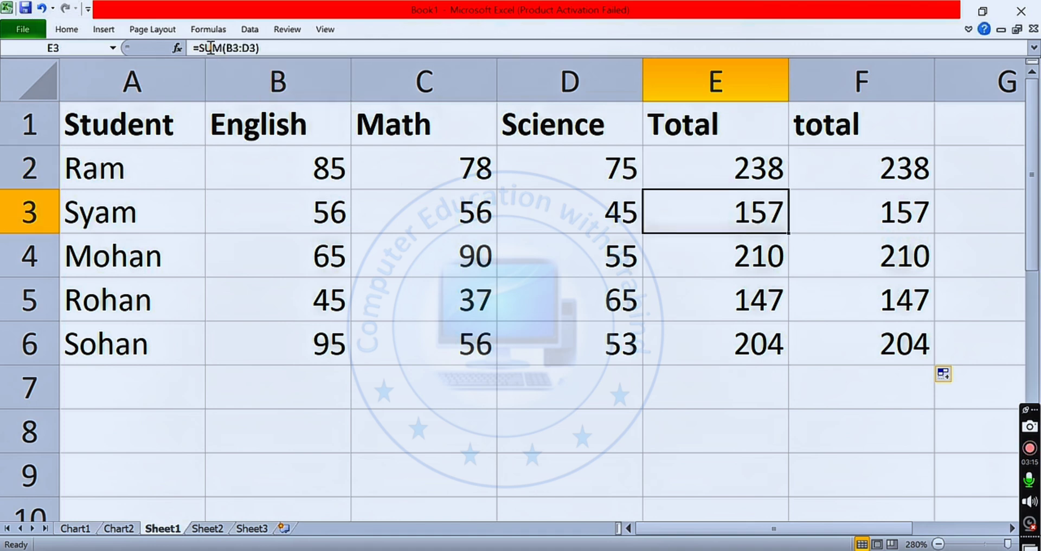
click(283, 174)
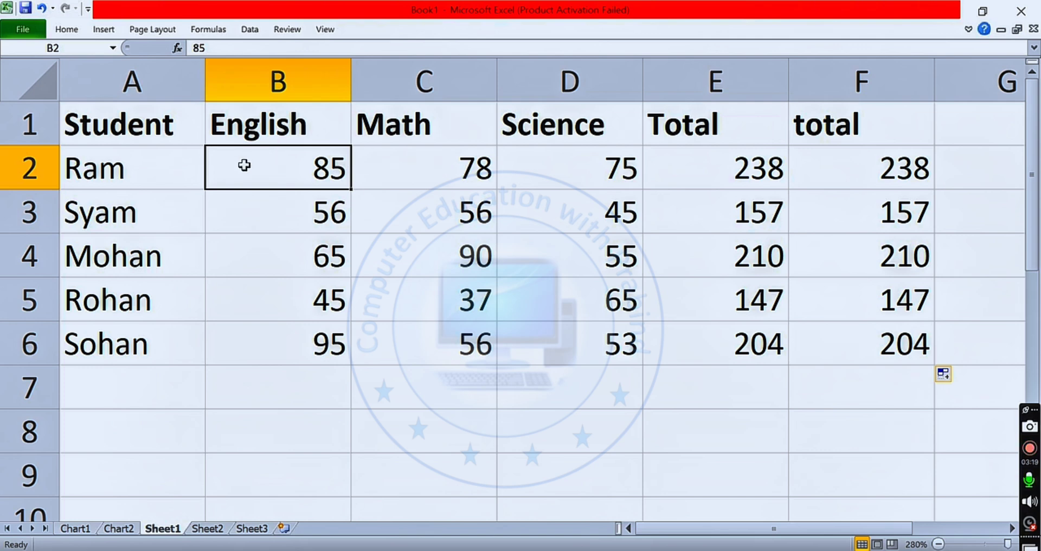
drag(242, 166, 529, 167)
- Label the grand total row by entering "total=" in D7
click(673, 380)
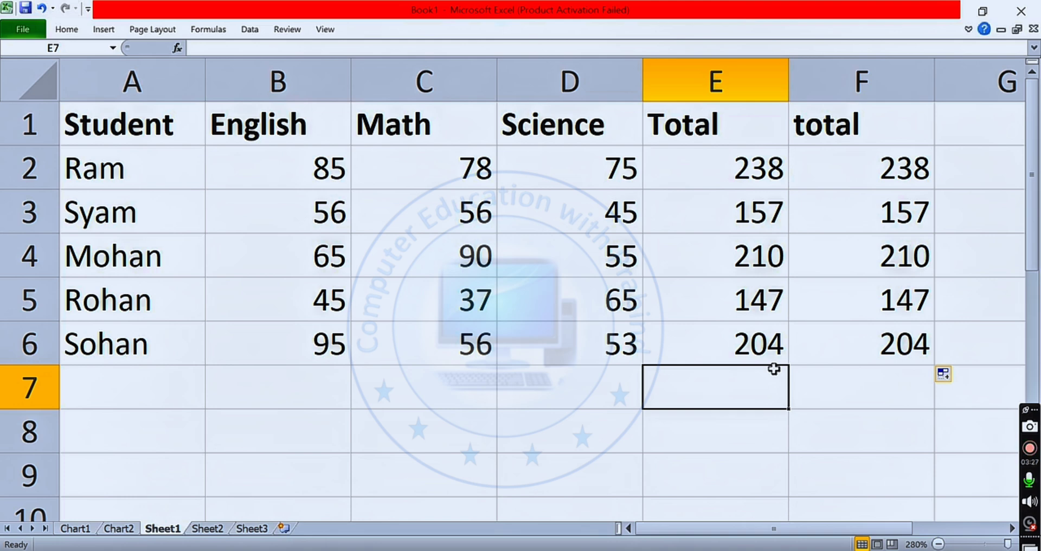
click(556, 406)
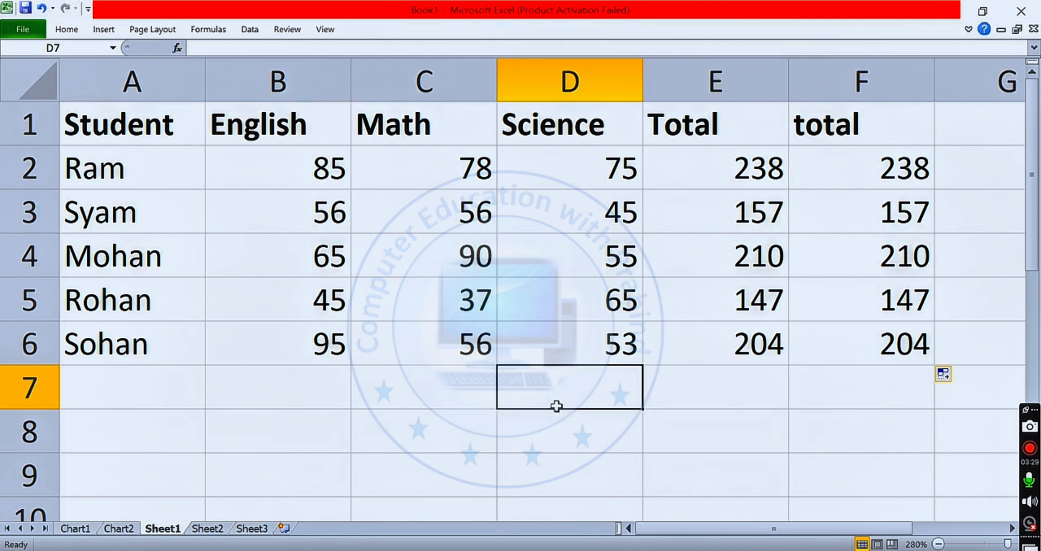
text(total)
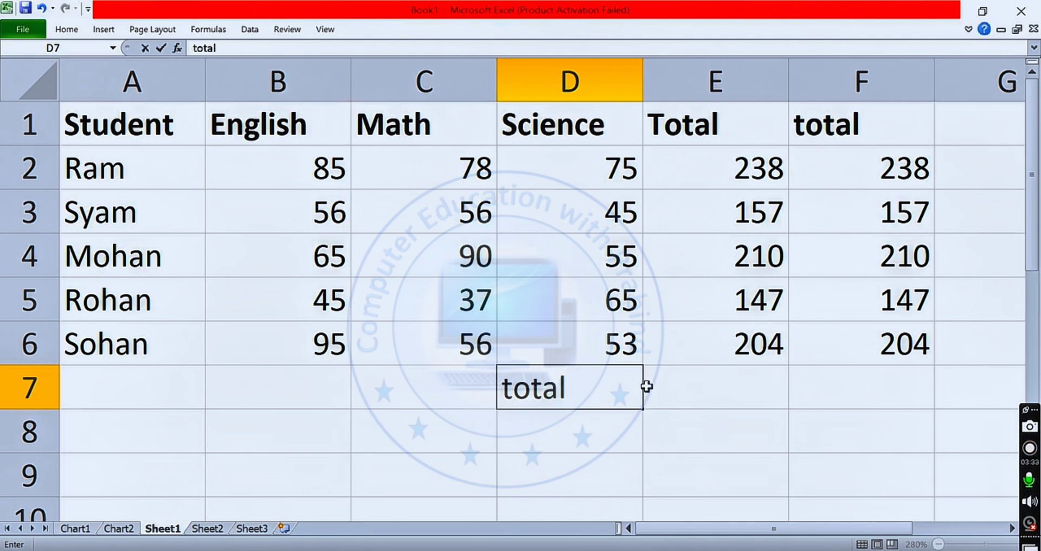
text(=)
- Add up all student totals of column E in E7 with the formula =sum(E2:E6) and review the stored formula
click(723, 398)
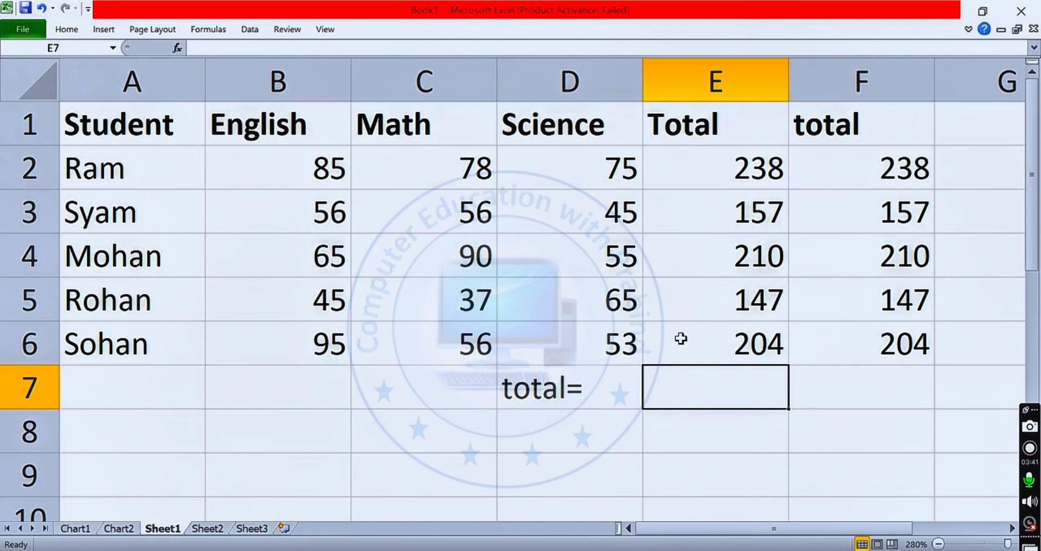
text(=)
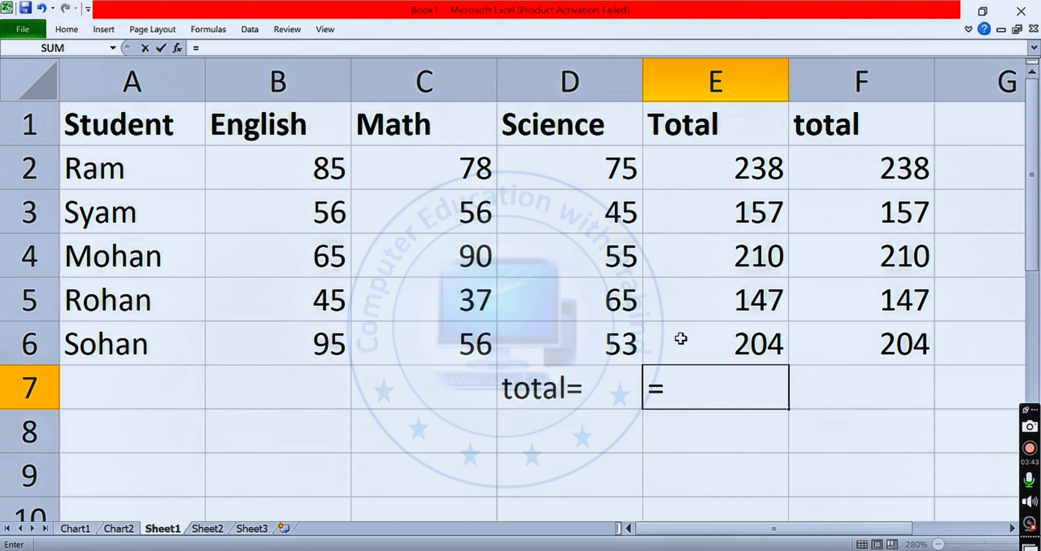
text(sum)
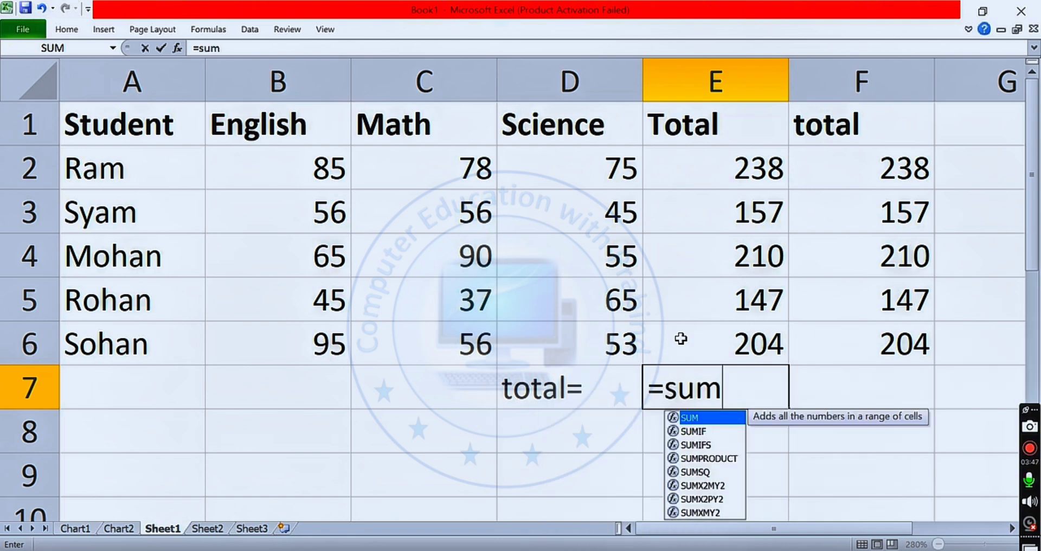
text(()
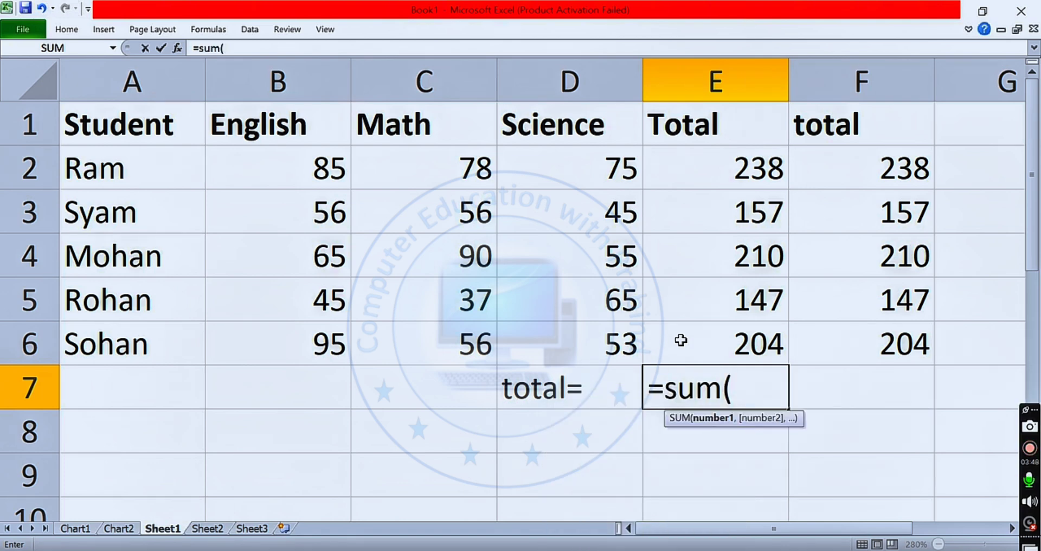
click(745, 172)
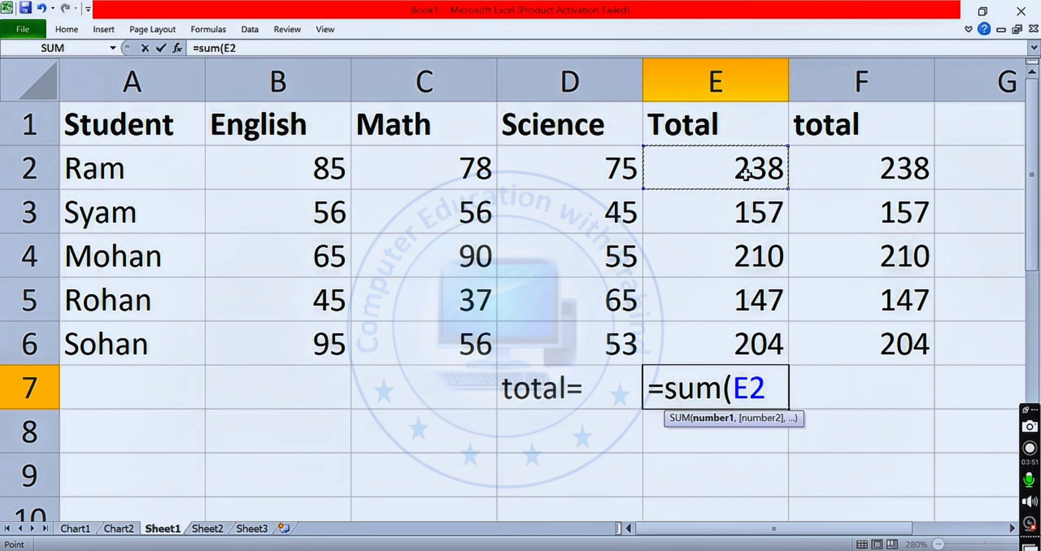
drag(745, 172, 759, 343)
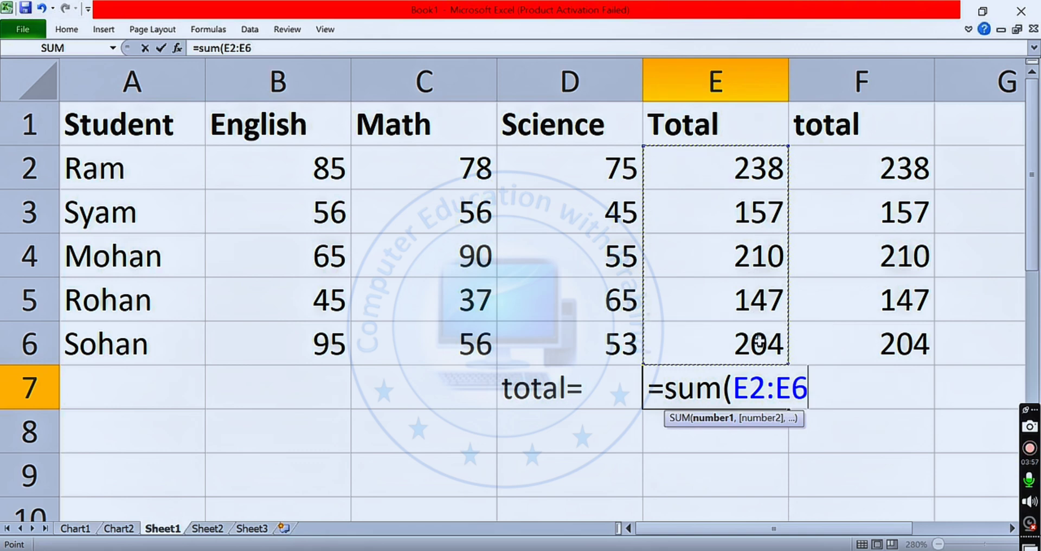
text())
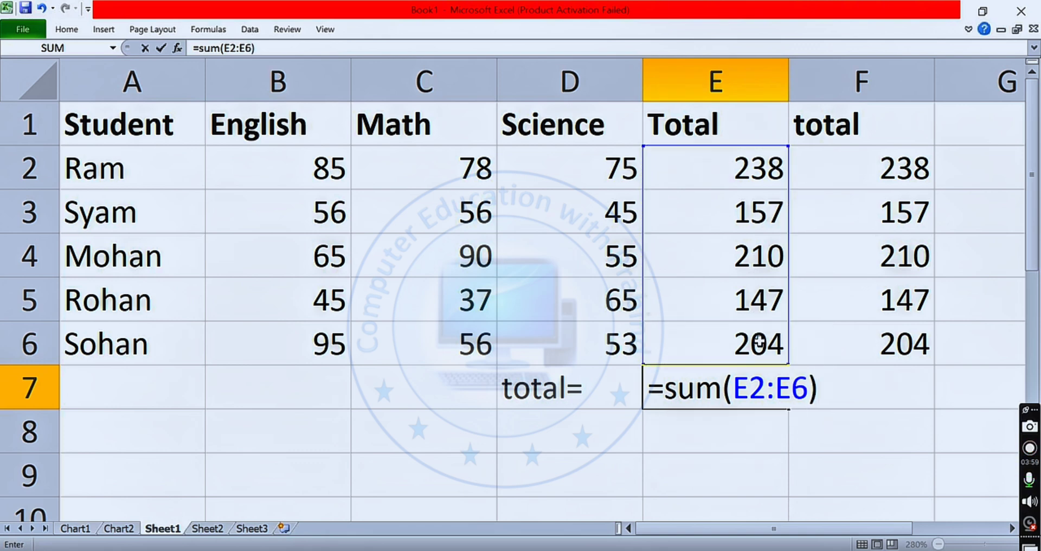
key(Return)
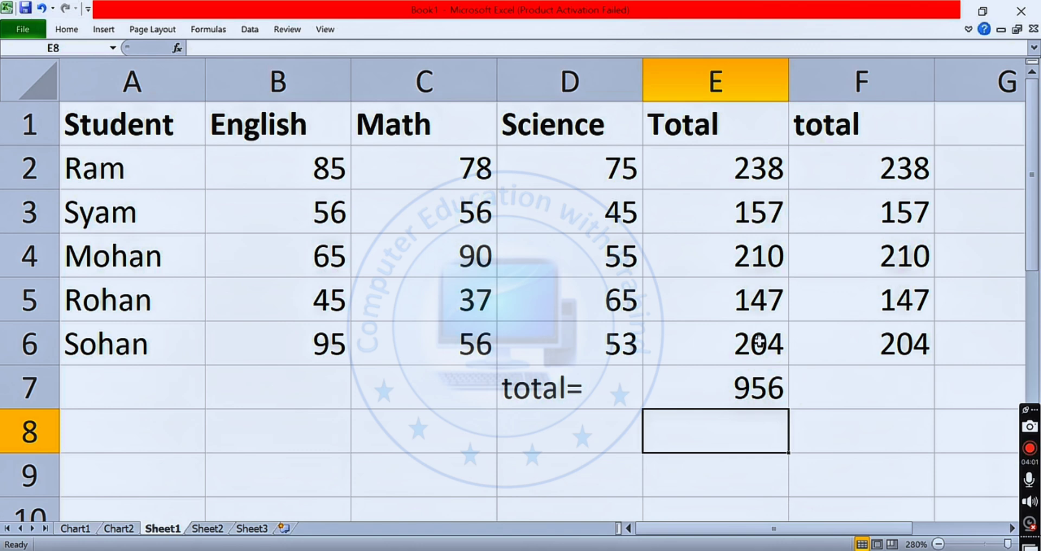
click(701, 396)
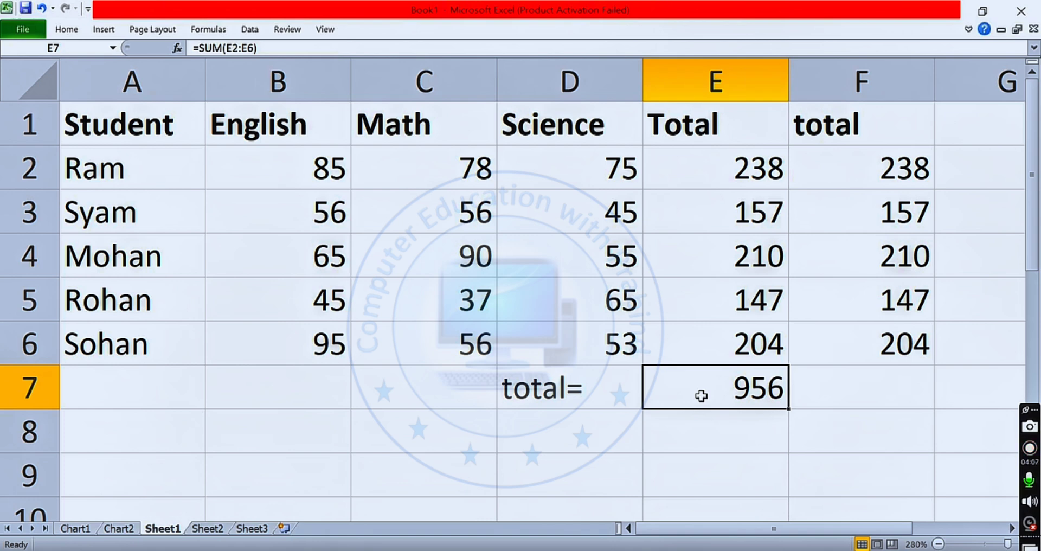
- Add up the student totals of column F in F7 with the cell-by-cell formula =F2+F3+F4+F5+F6
click(888, 170)
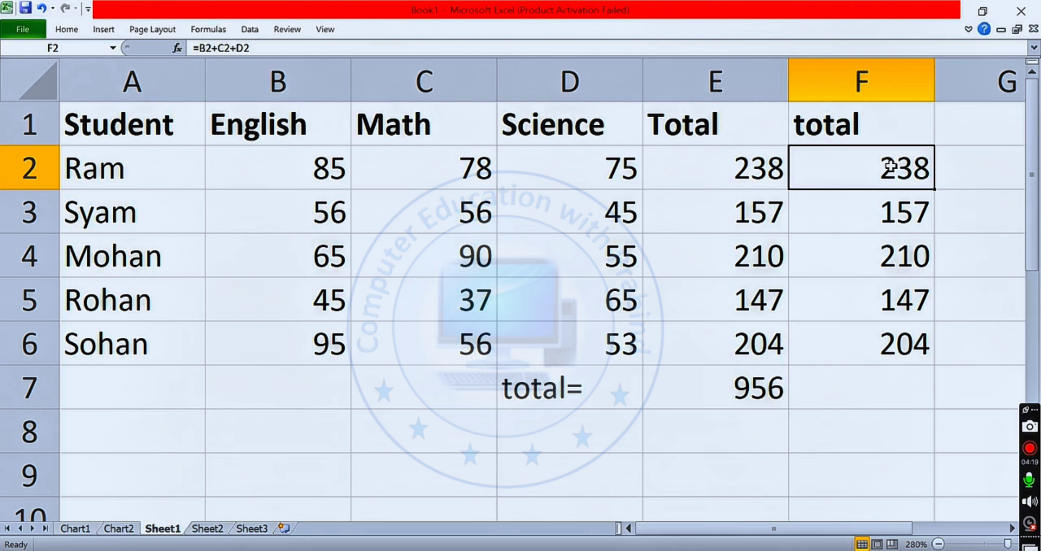
click(860, 393)
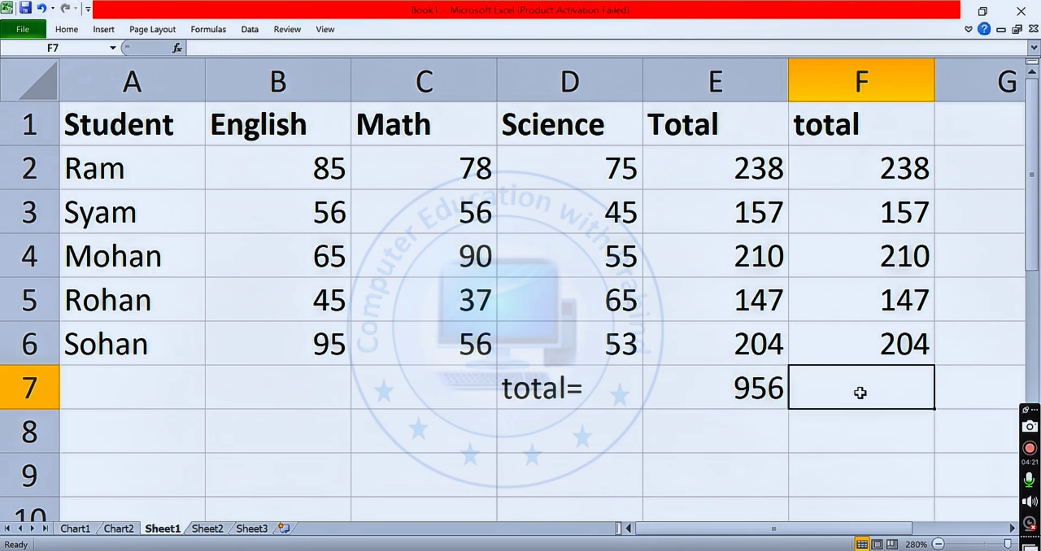
text(=)
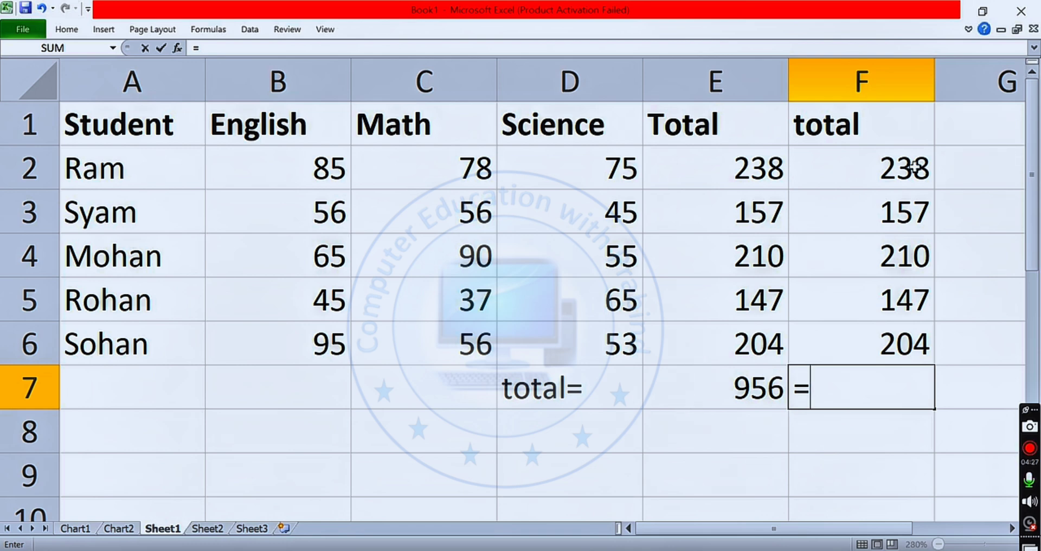
click(894, 167)
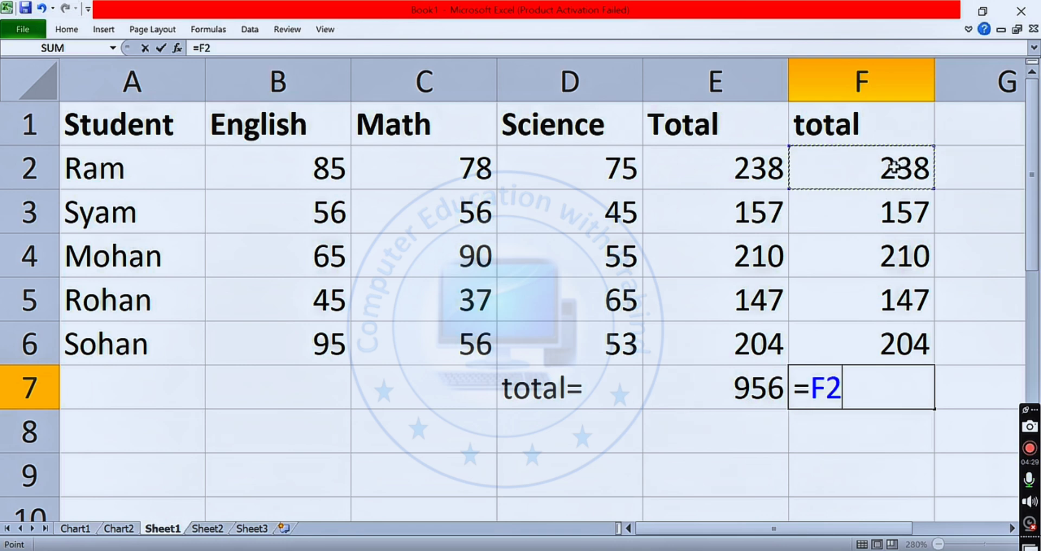
text(+)
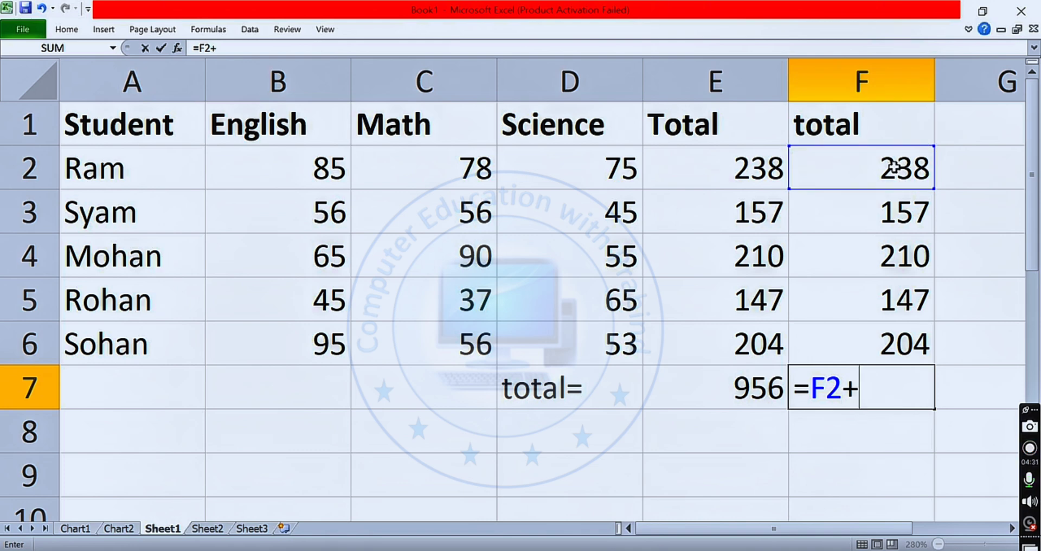
click(892, 208)
text(+)
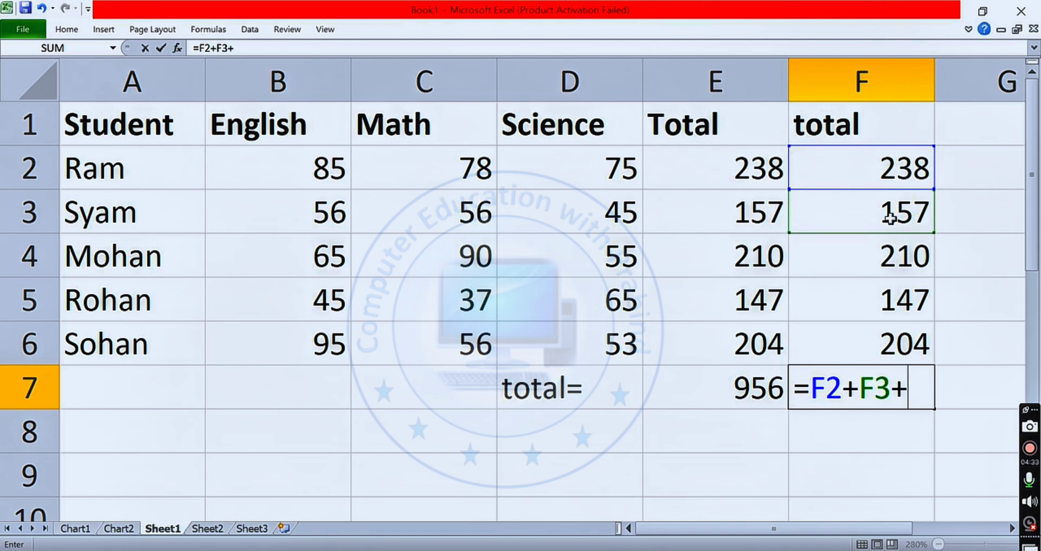
click(892, 267)
text(+)
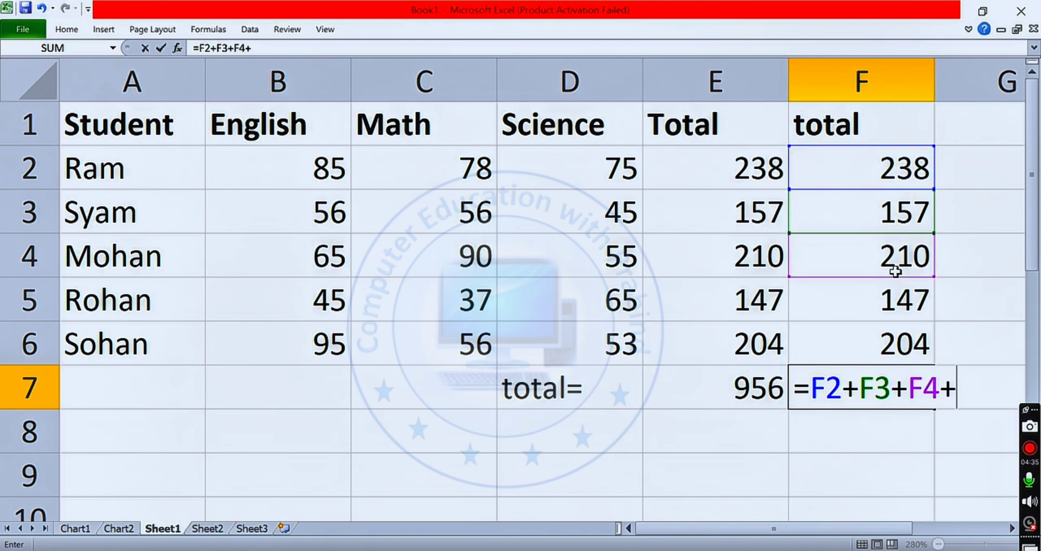
click(895, 298)
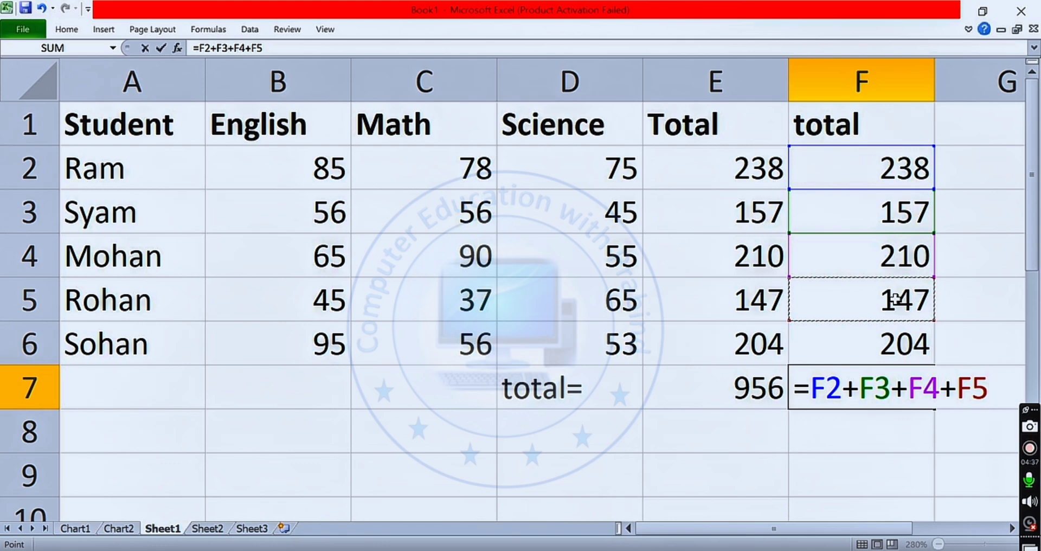
text(+)
click(886, 333)
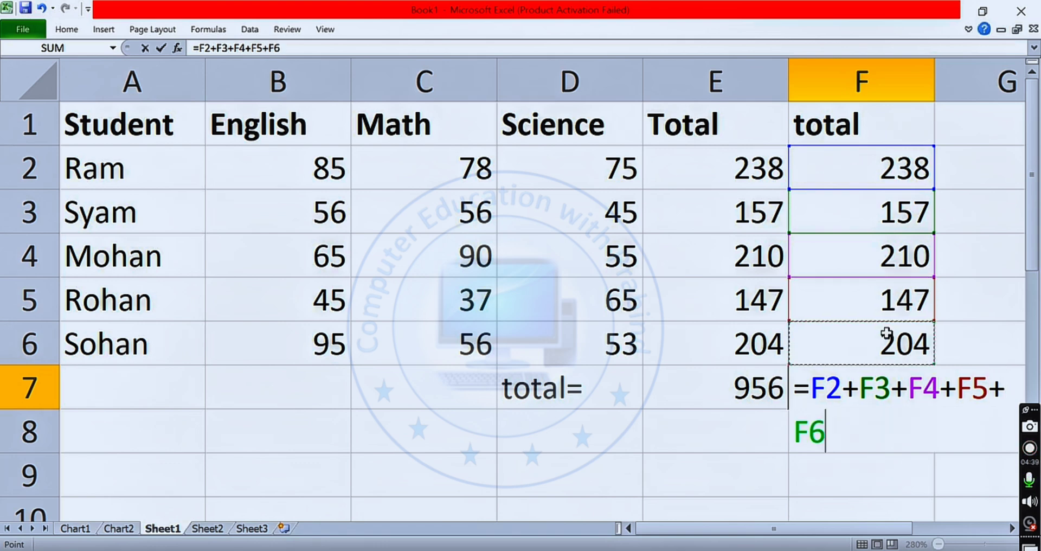
key(Return)
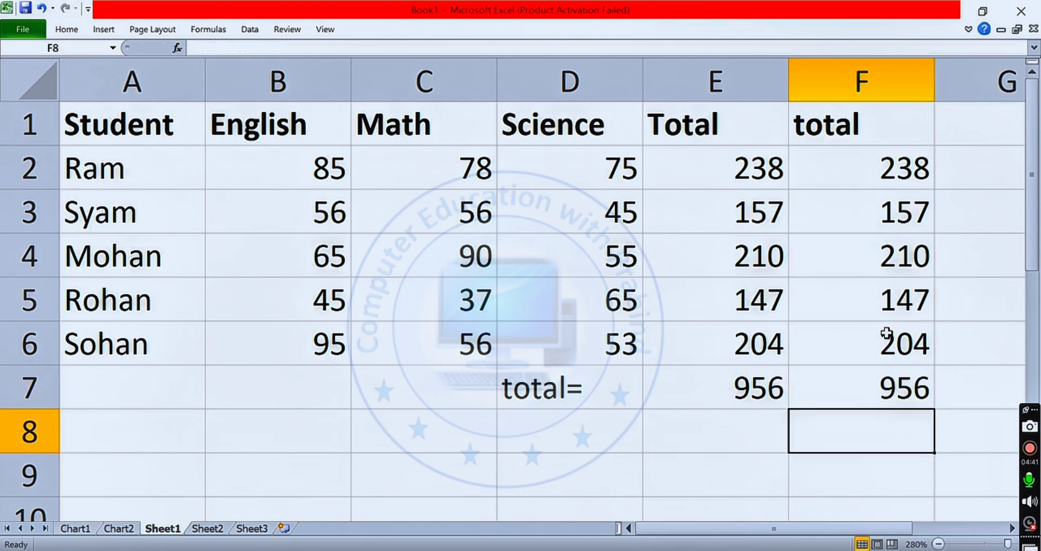
- Compare the cell-by-cell addition formula in F7 with the SUM formula in E7
click(901, 386)
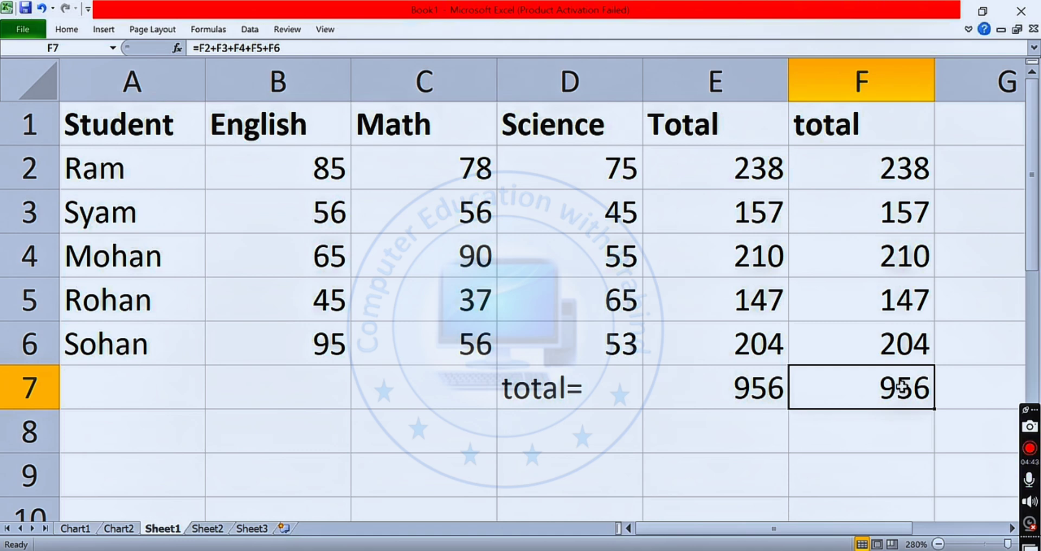
click(730, 404)
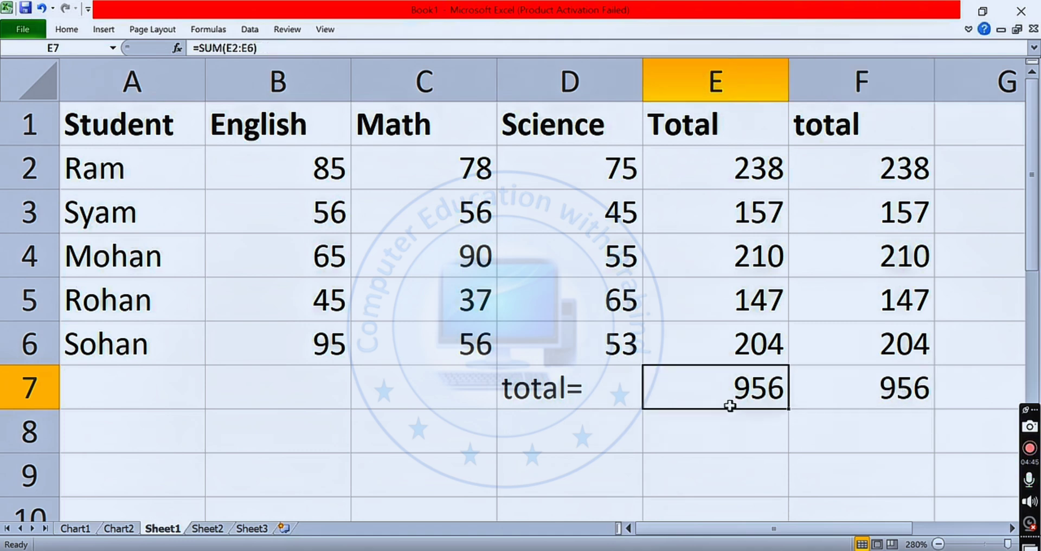